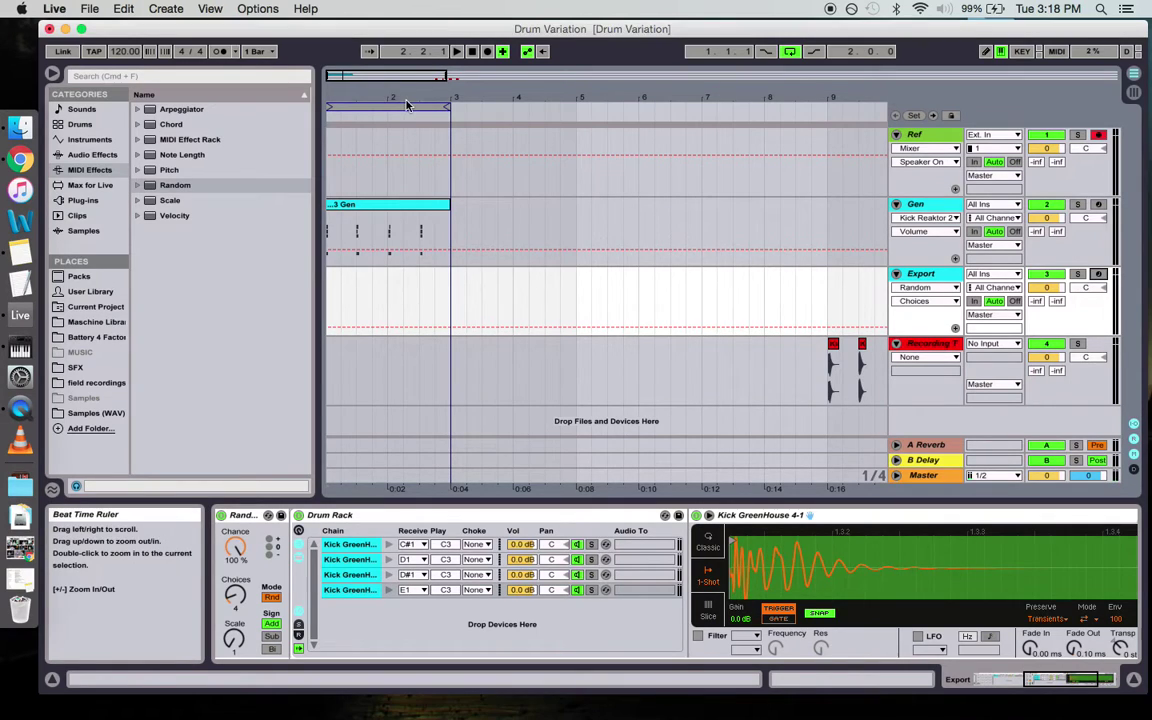
# Examine the Export track's nested device chain, from the Kick GreenHouse chains back to the Kicks Greenhouse pad on C1
pyautogui.moveTo(392, 97); pyautogui.dragTo(455, 97)
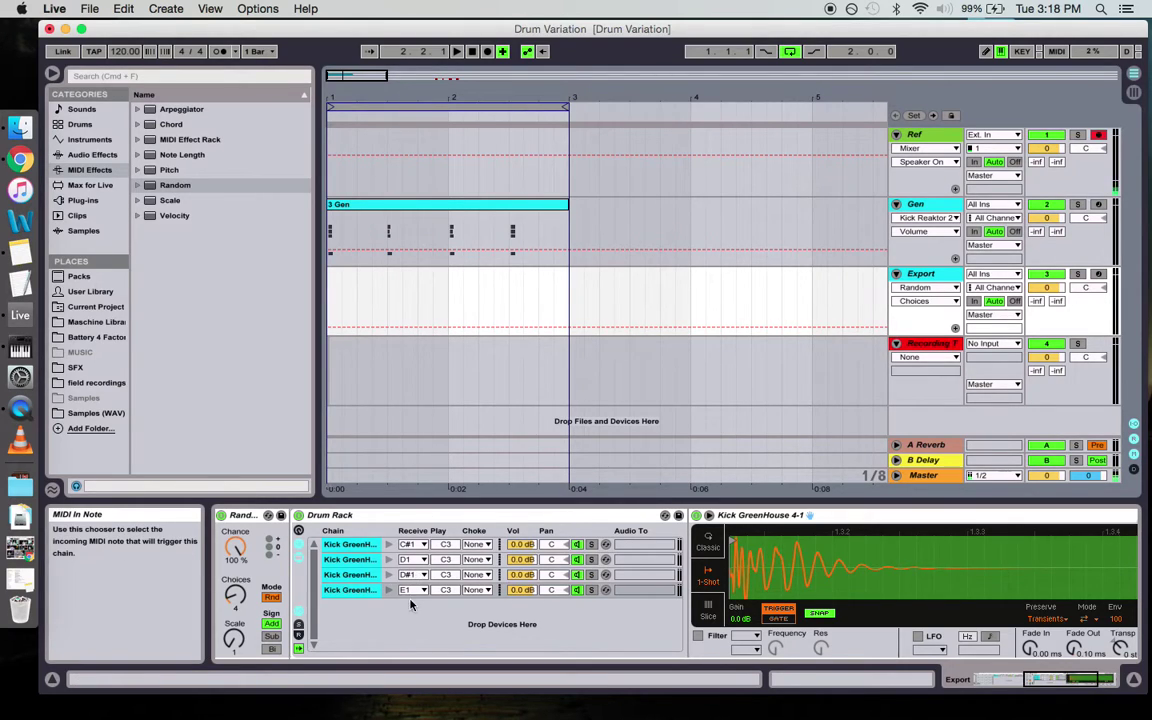
pyautogui.hscroll(-3, 381, 610)
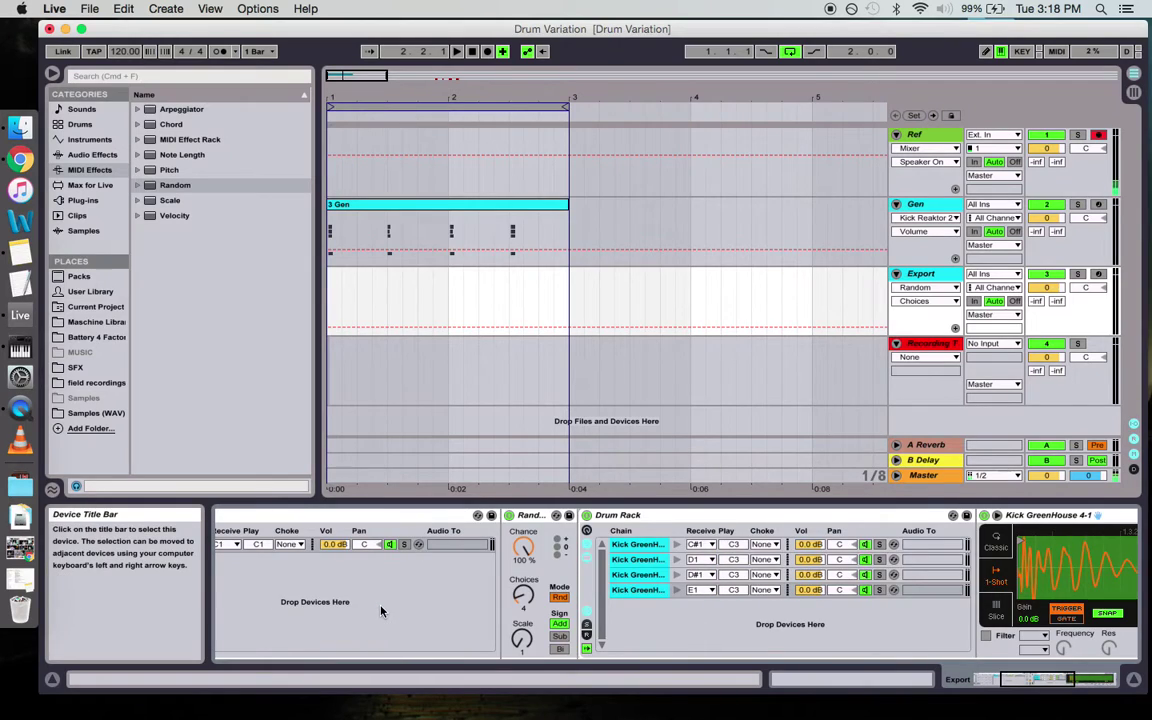
pyautogui.hscroll(-5, 380, 610)
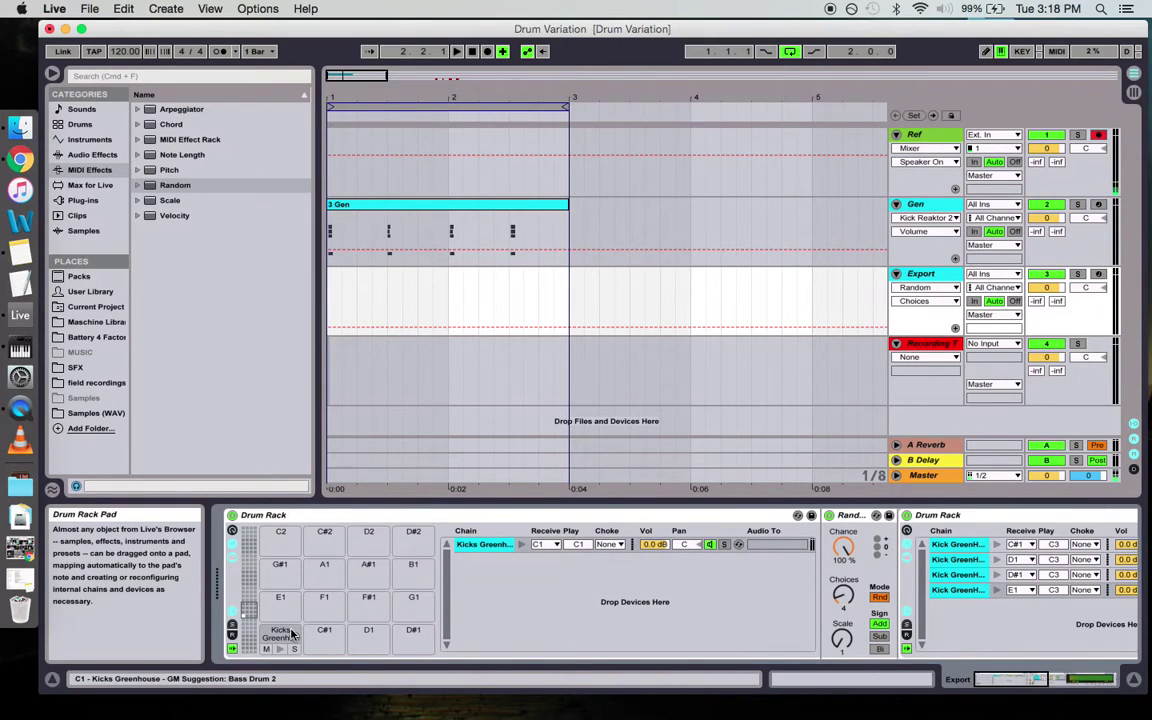
pyautogui.moveTo(422, 94)
pyautogui.mouseDown()
pyautogui.moveTo(427, 133)
pyautogui.moveTo(412, 150)
pyautogui.moveTo(451, 91)
pyautogui.moveTo(419, 91)
pyautogui.mouseUp()
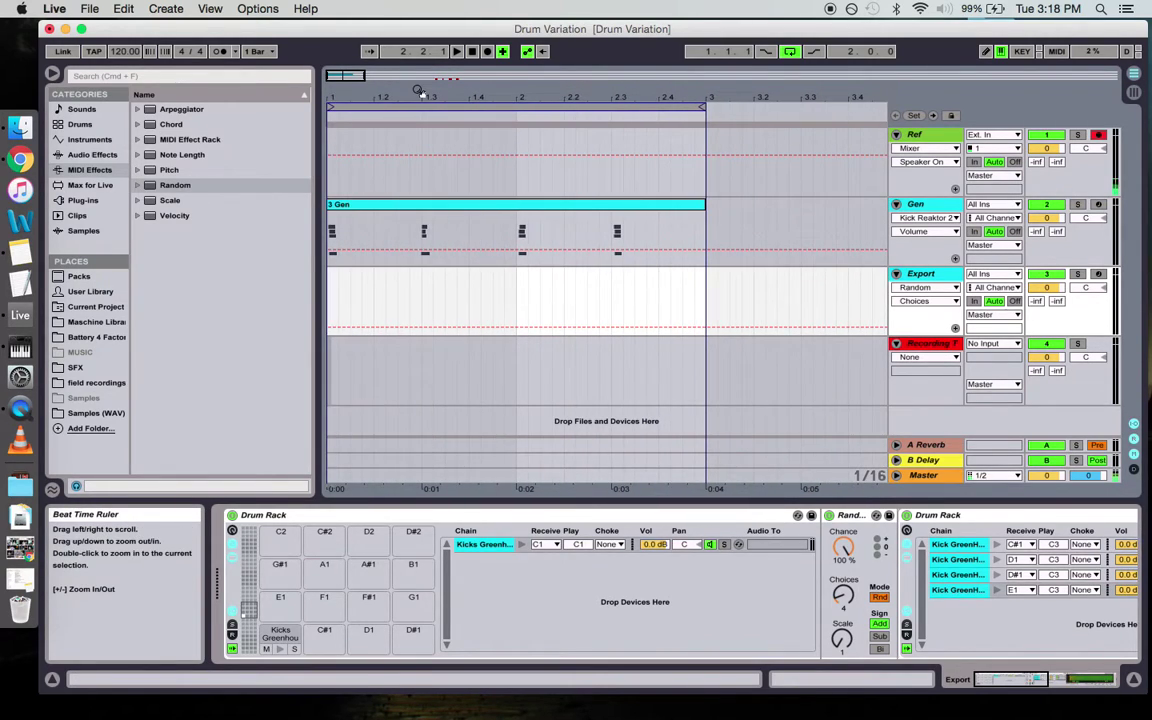
# Play the 3 Gen clip, open its MIDI notes, and examine the layered kick pads in the Gen track's Drum Rack
pyautogui.click(403, 205)
pyautogui.press('space')
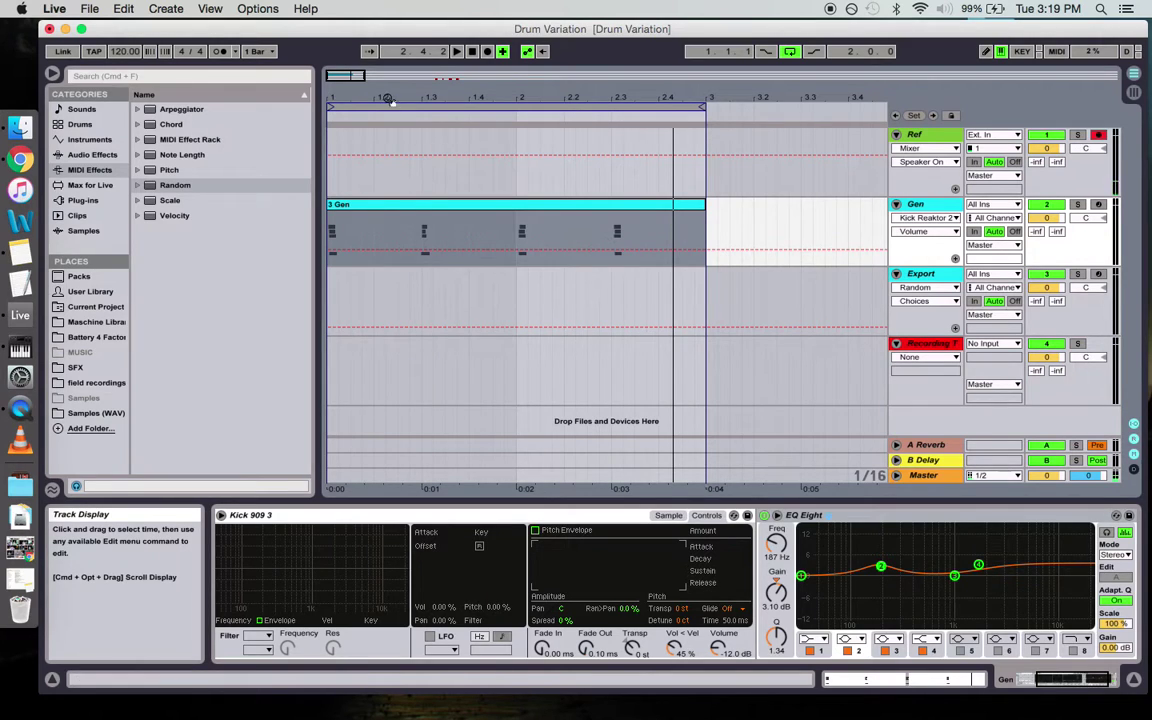
pyautogui.moveTo(389, 97); pyautogui.dragTo(432, 97)
pyautogui.doubleClick(440, 205)
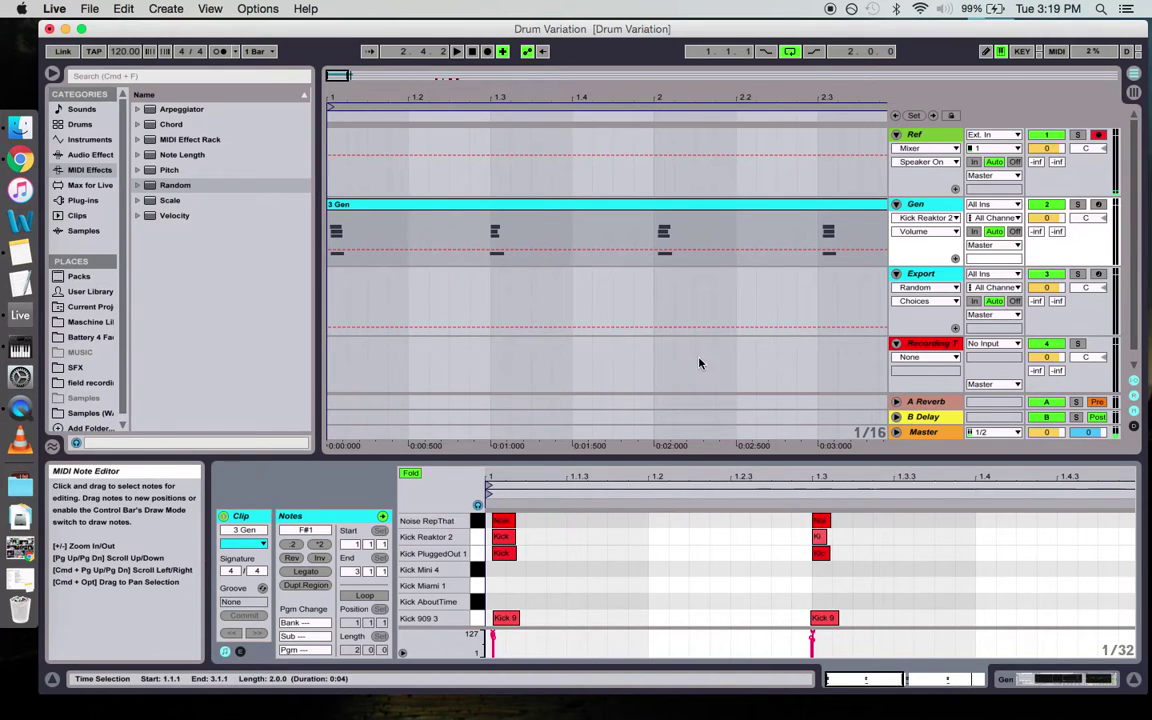
pyautogui.click(670, 306)
pyautogui.click(920, 203)
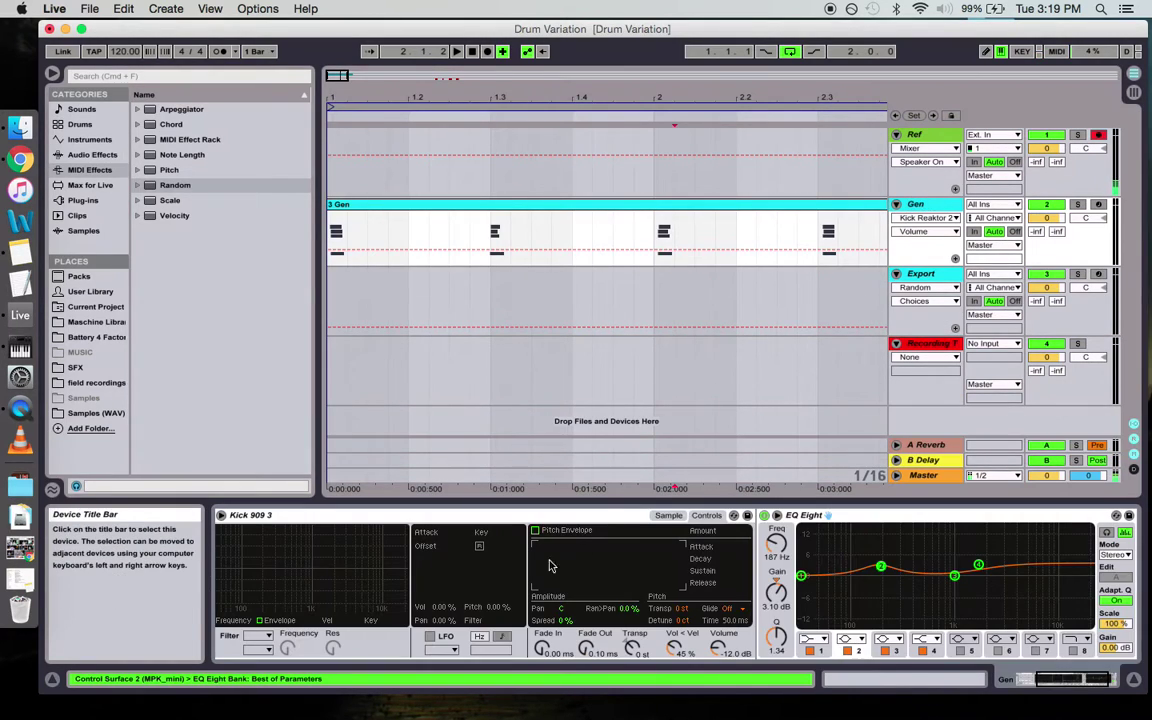
pyautogui.hscroll(-3, 493, 618)
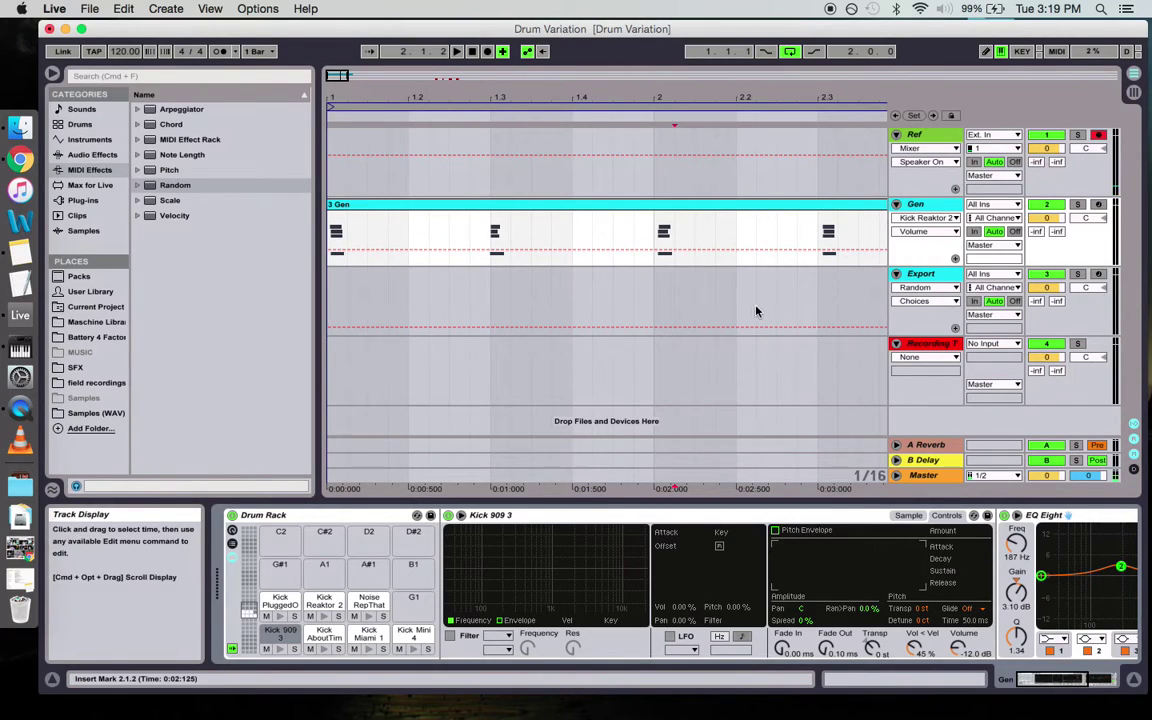
# Inspect the Kicks Greenhouse pad and the neighbouring C#1 pad in the Export track's Drum Rack
pyautogui.moveTo(641, 96); pyautogui.dragTo(489, 96)
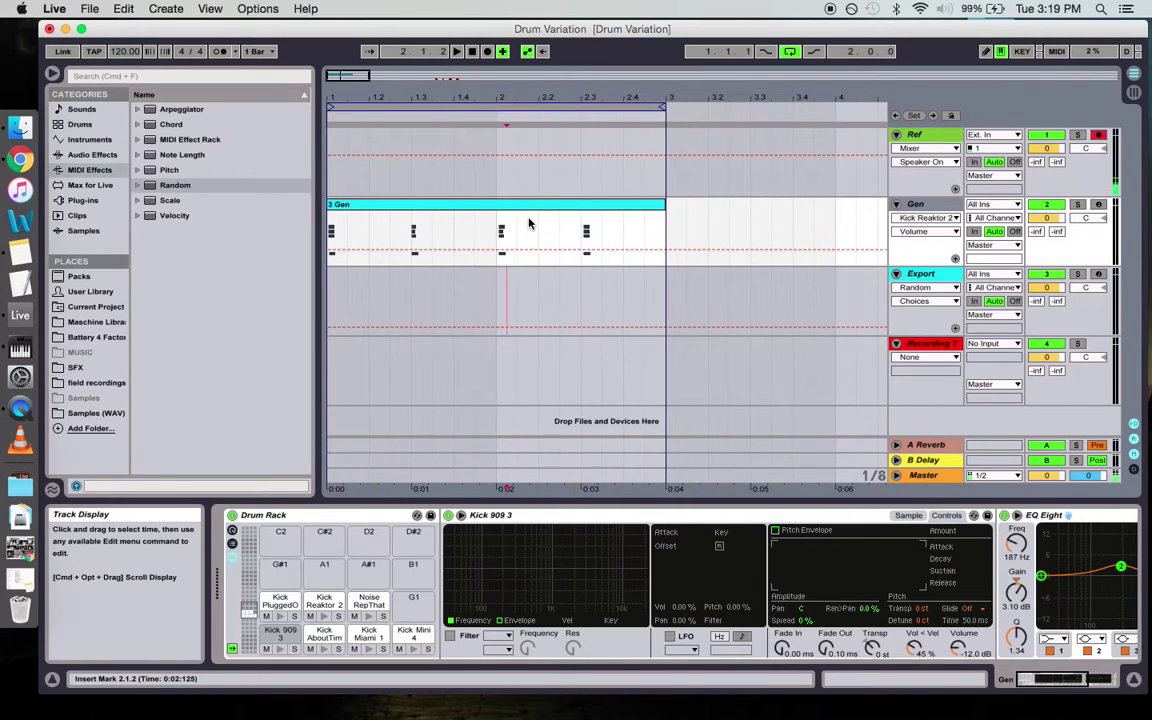
pyautogui.click(494, 293)
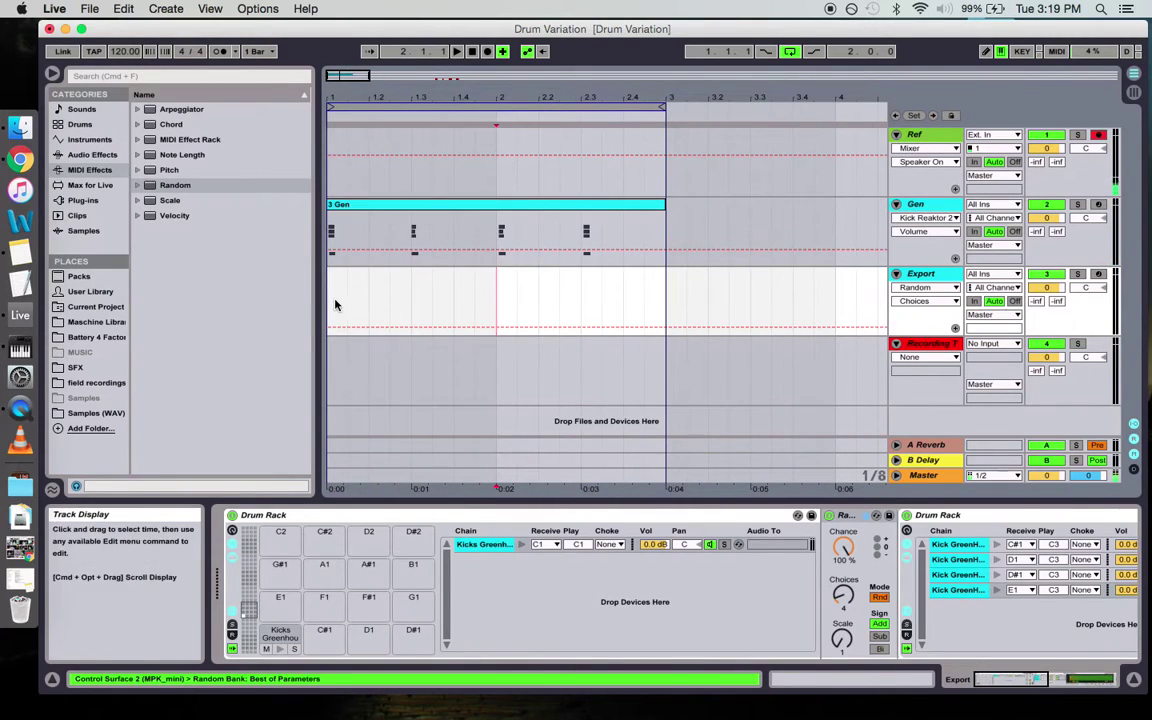
pyautogui.click(323, 645)
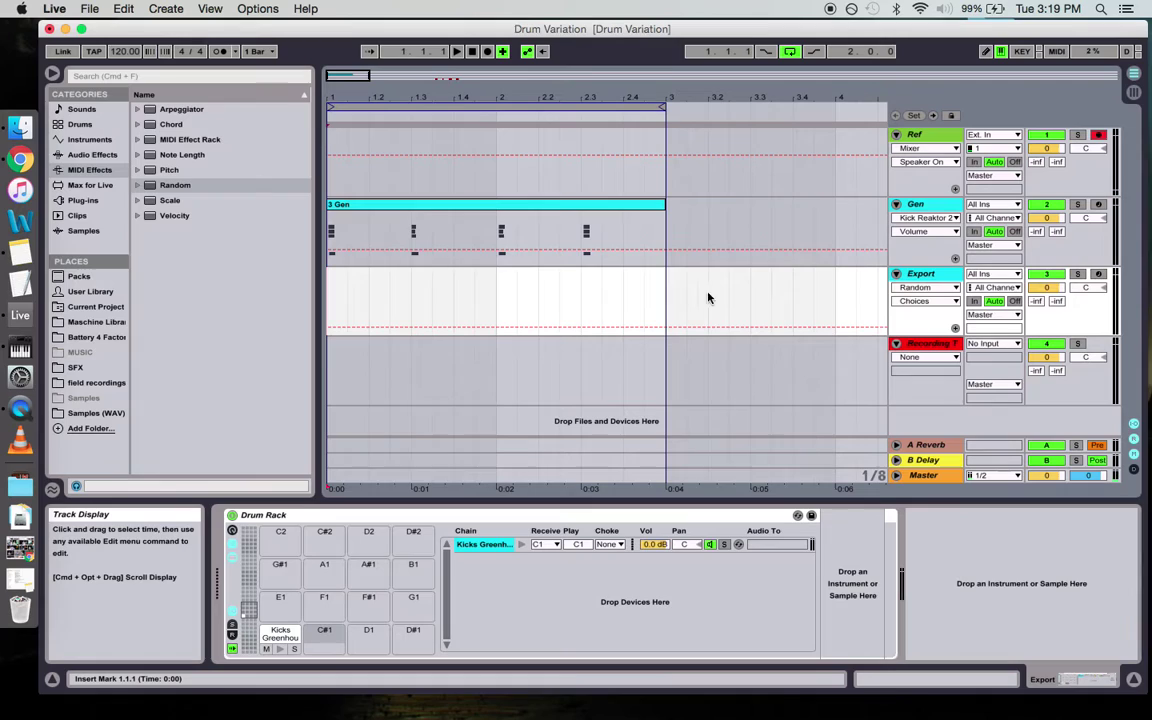
# Play back the 3 Gen clip from 1.1.1 to hear the generated kicks
pyautogui.click(503, 205)
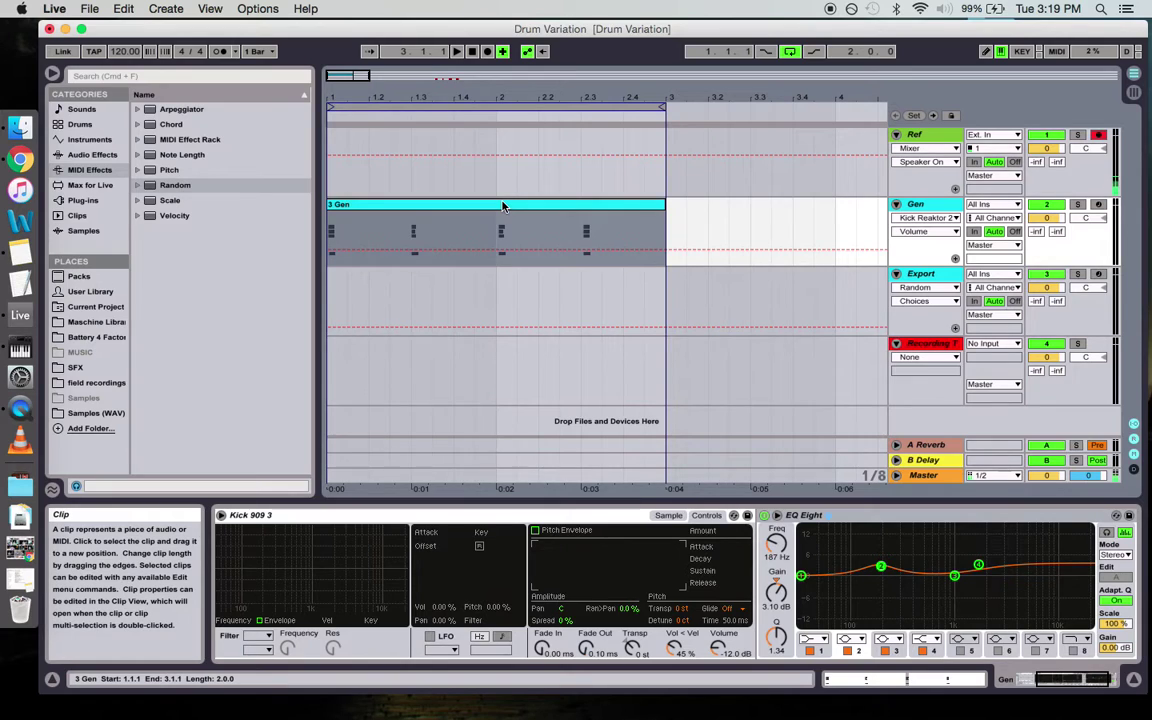
pyautogui.moveTo(462, 96)
pyautogui.mouseDown()
pyautogui.moveTo(483, 160)
pyautogui.moveTo(530, 166)
pyautogui.moveTo(475, 87)
pyautogui.mouseUp()
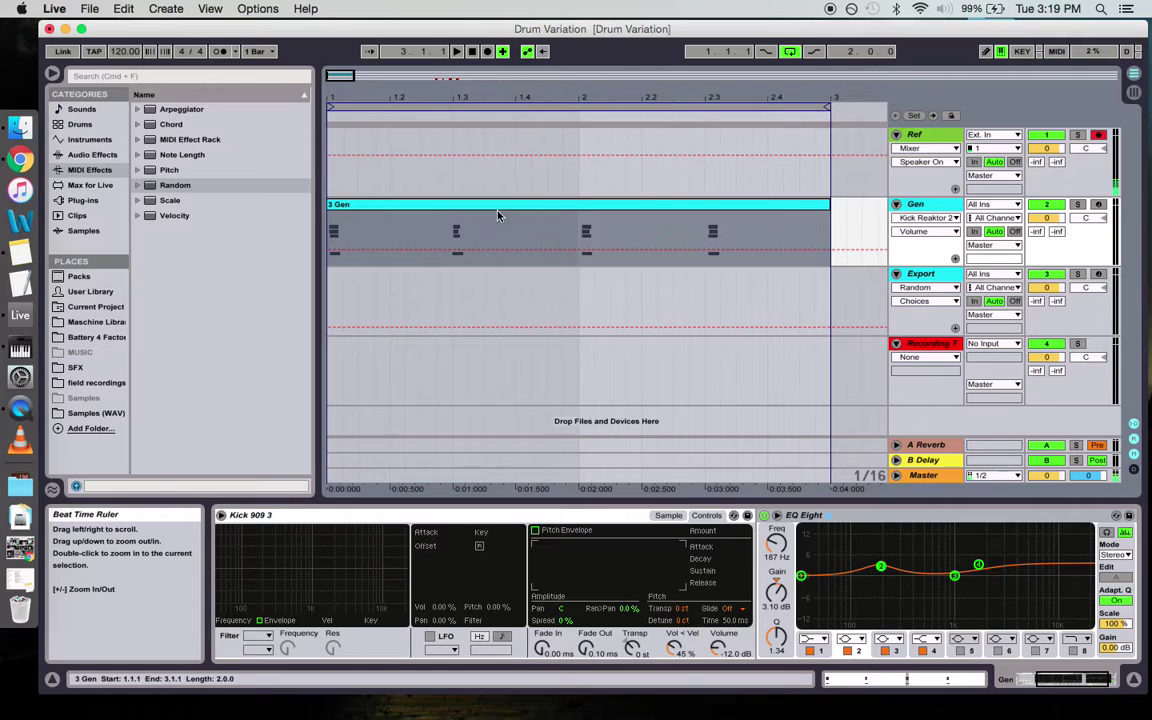
pyautogui.click(332, 305)
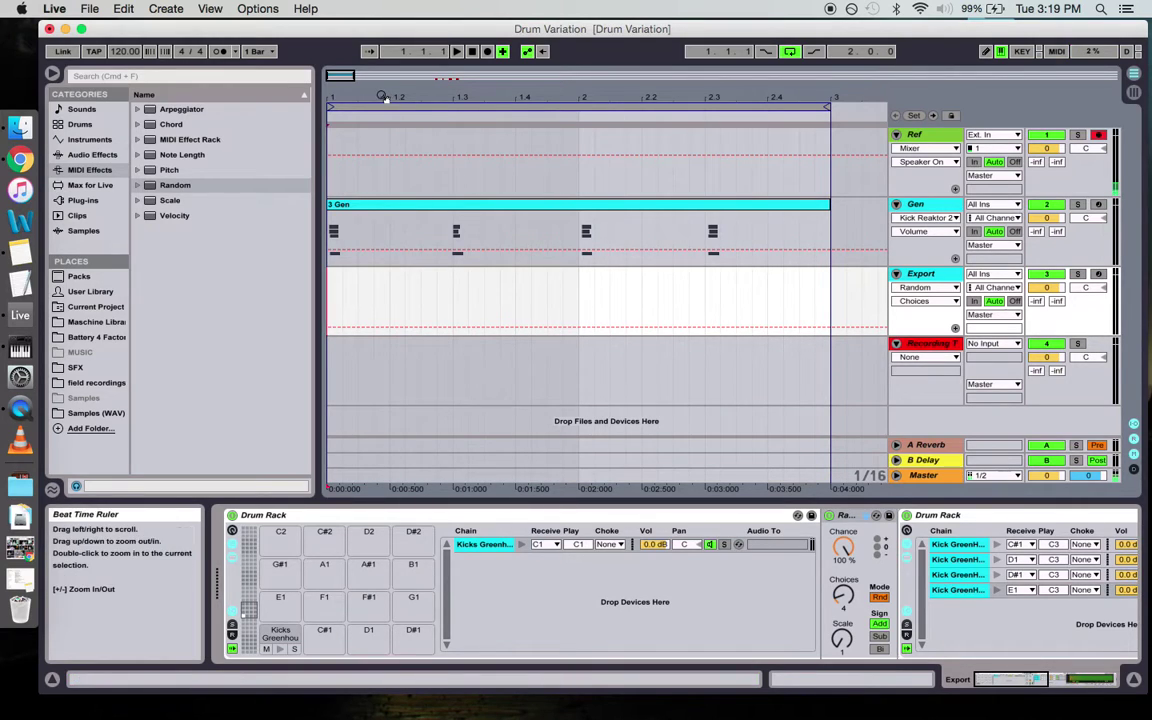
pyautogui.moveTo(384, 96); pyautogui.dragTo(379, 90)
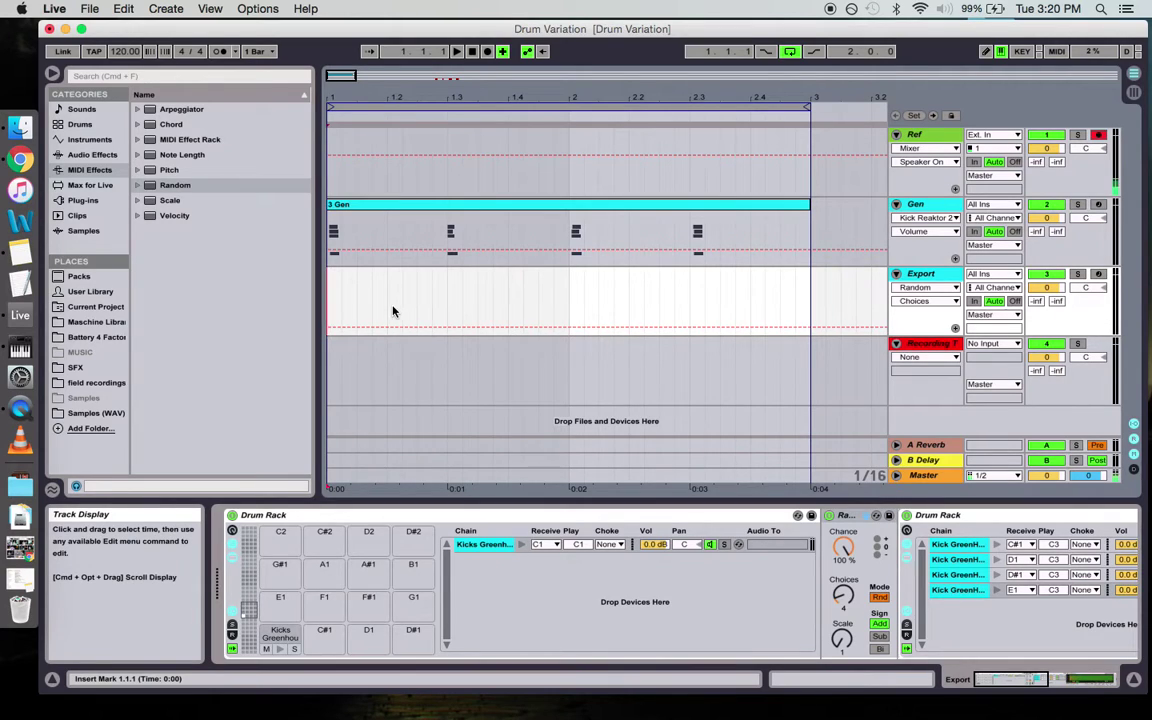
pyautogui.press('space')
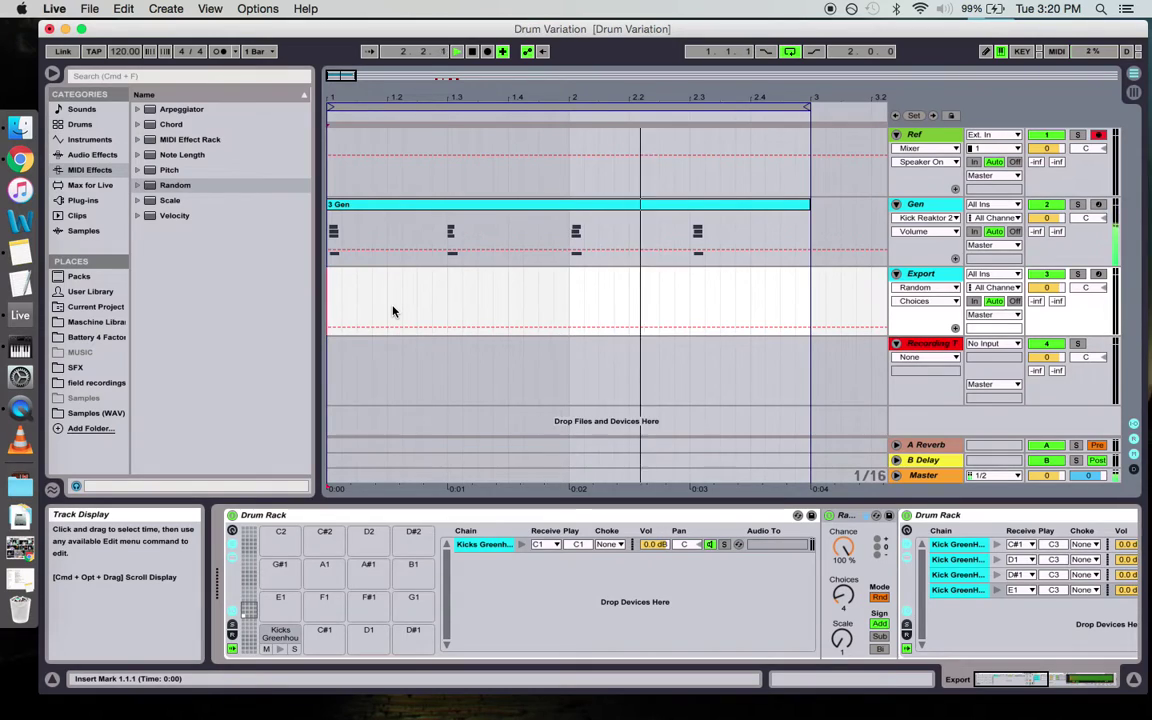
pyautogui.press('space')
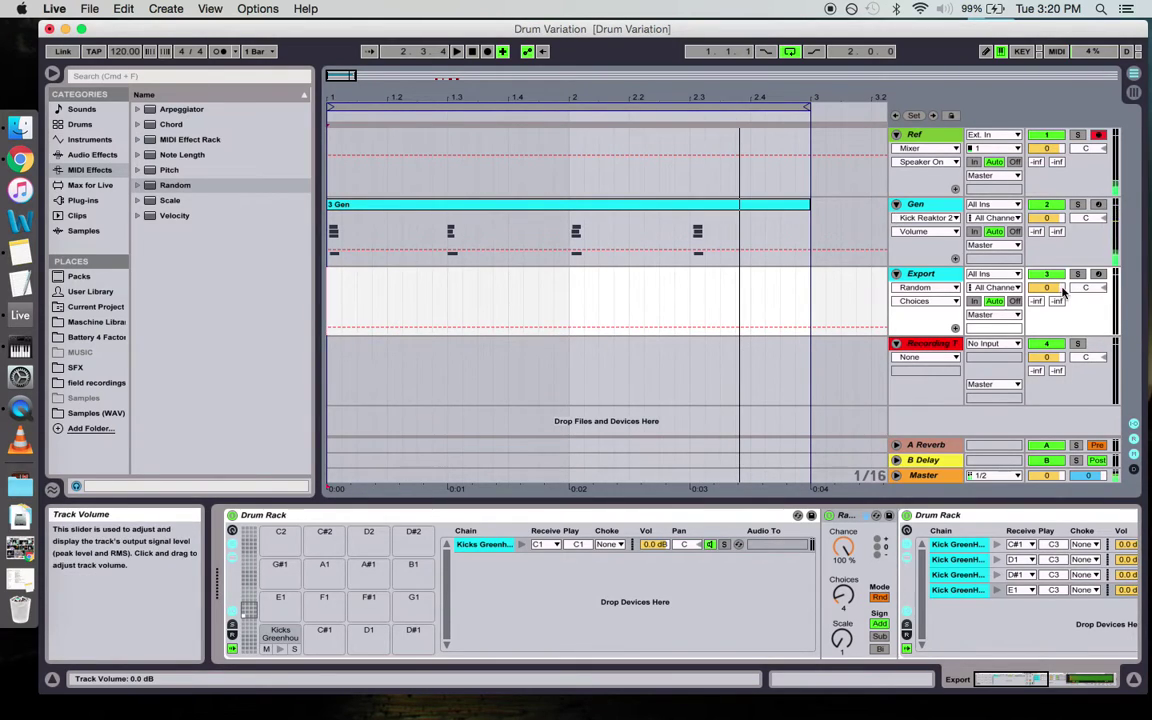
# Route the Gen track's output to Recording Track and arm both Recording Track and Ref for recording
pyautogui.click(1010, 245)
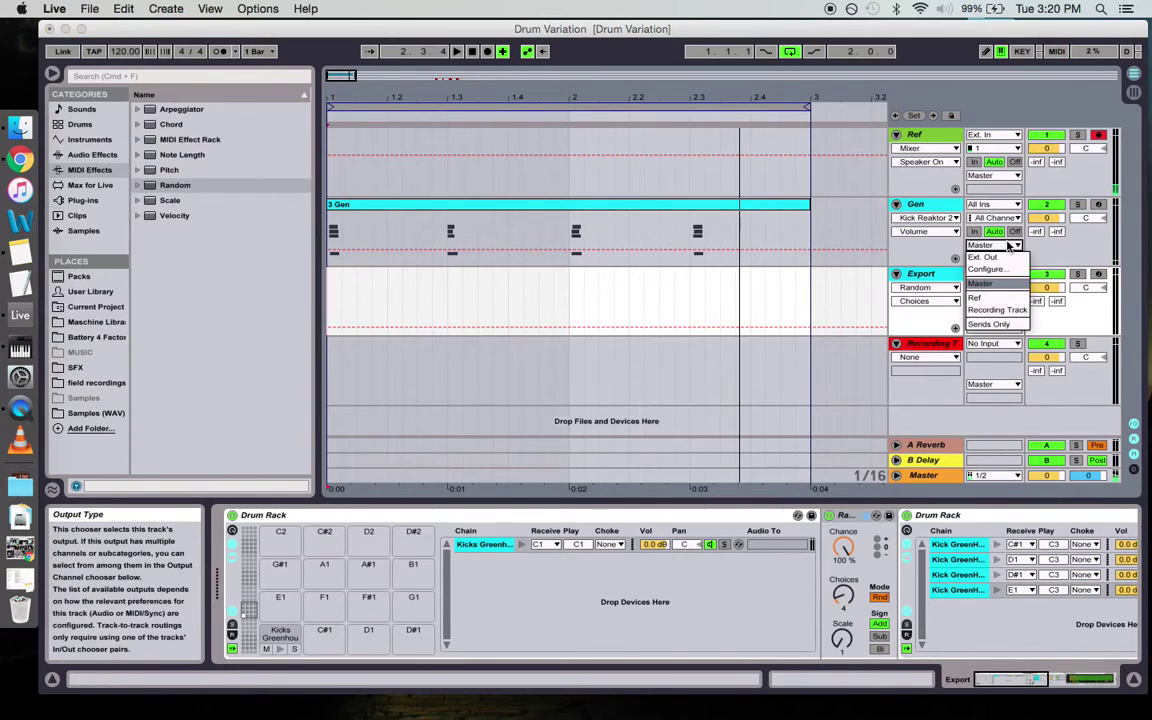
pyautogui.click(1002, 310)
pyautogui.click(1100, 345)
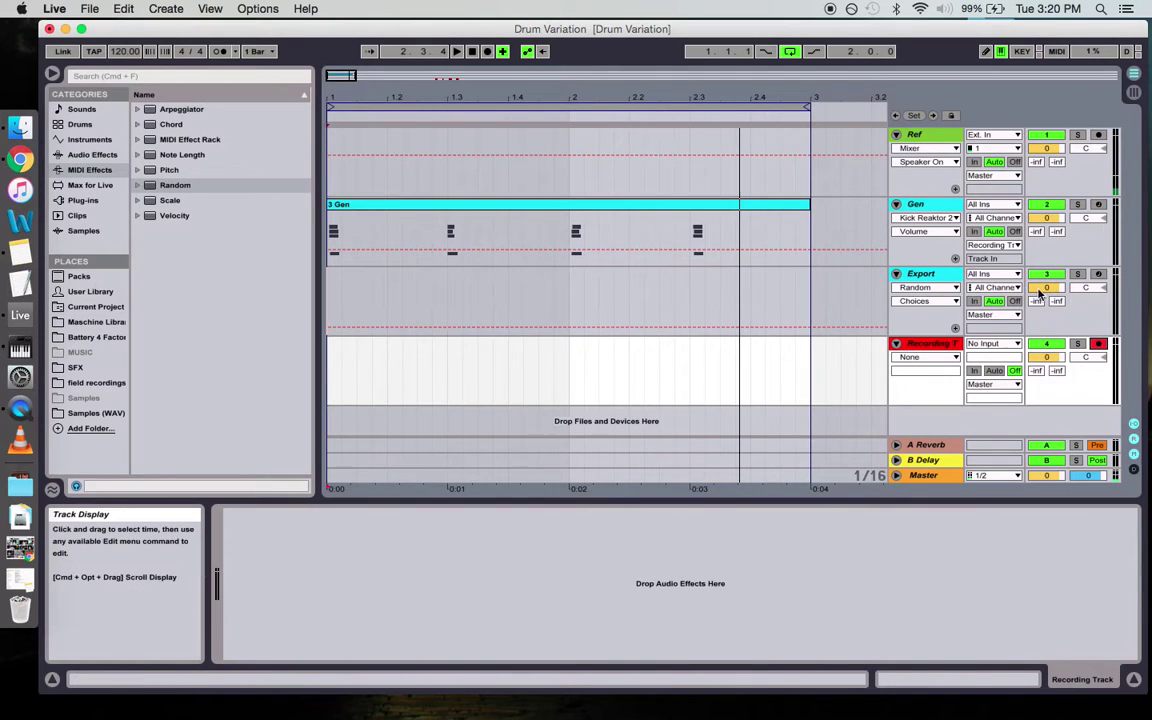
pyautogui.click(1098, 135)
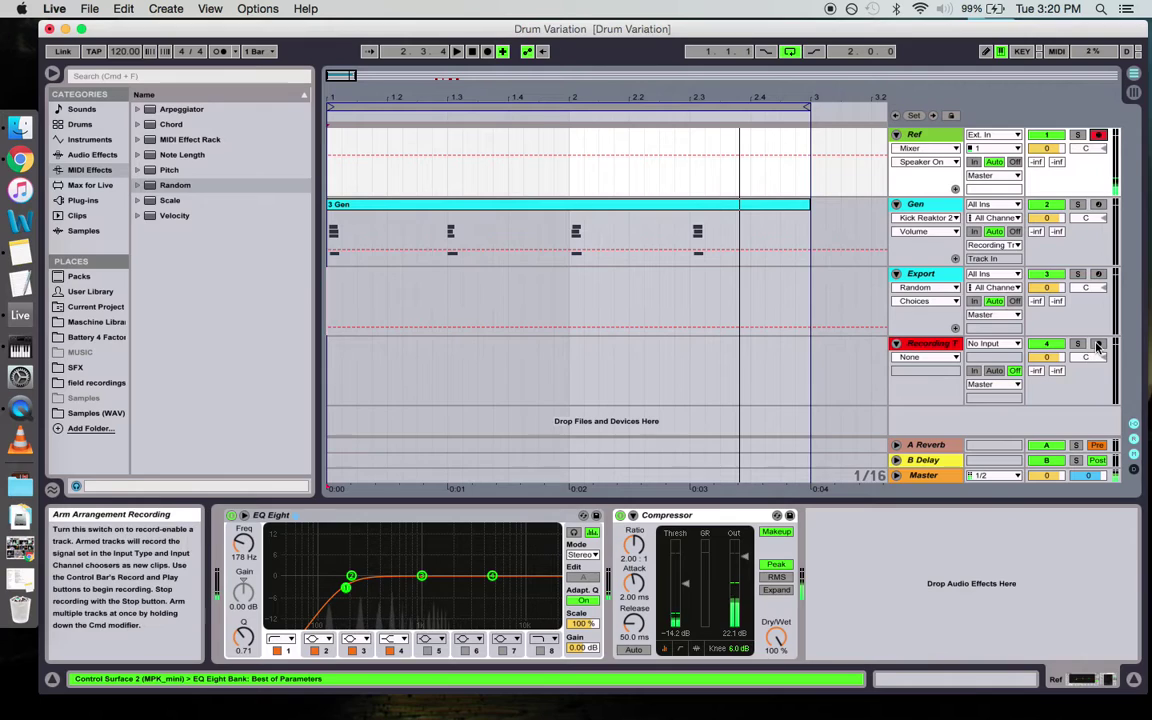
# Record the four kick hits into the arrangement from 1.1.1 and stop near the end of bar 2
pyautogui.click(487, 52)
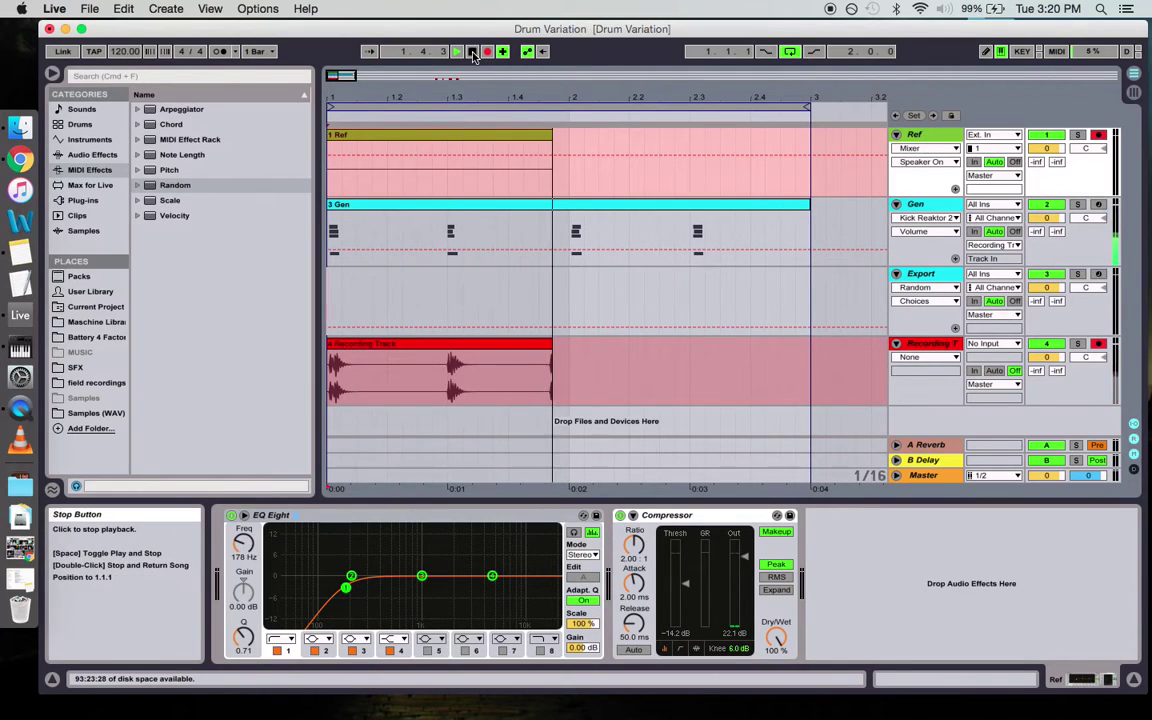
pyautogui.click(473, 52)
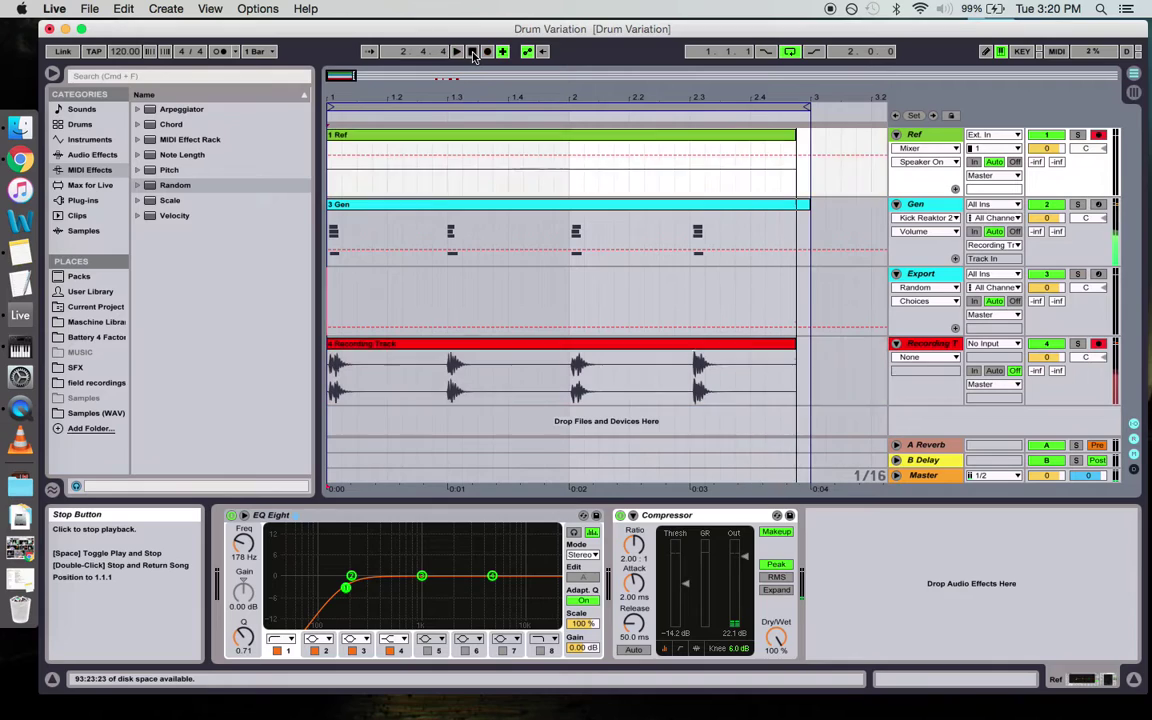
# Split the recorded kick clip at 1.4.2 and 1.2.4, and delete the resulting pieces from Recording Track
pyautogui.click(520, 363)
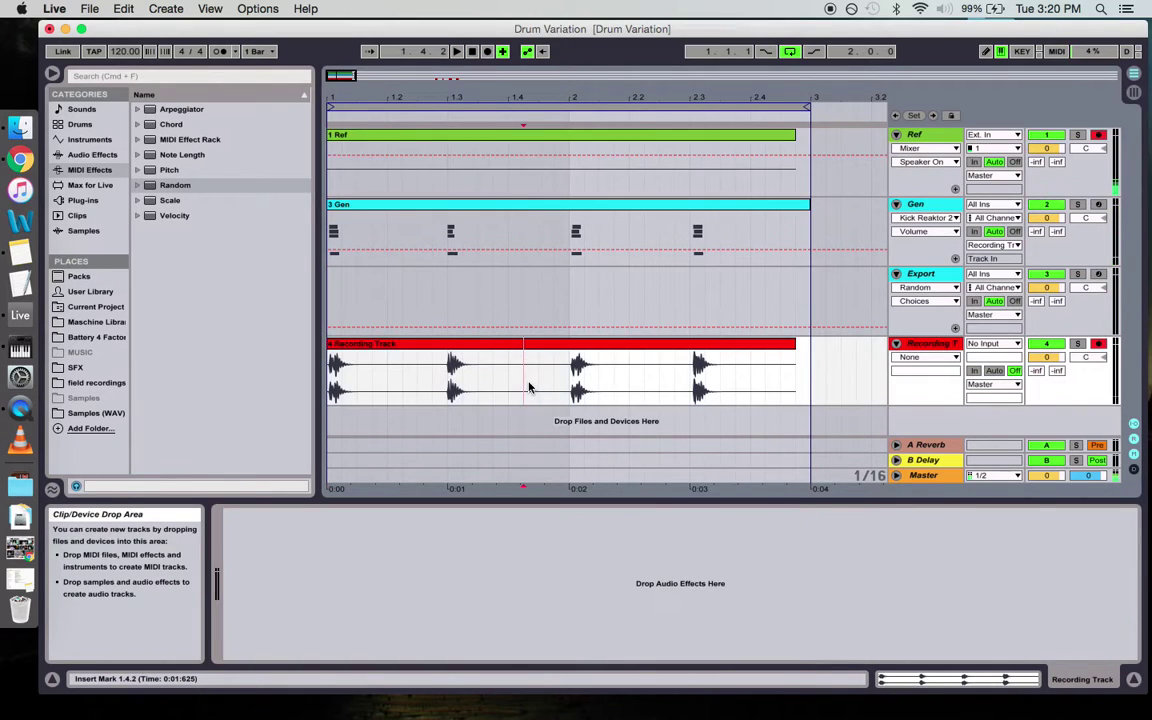
pyautogui.press('super+e')
pyautogui.click(427, 377)
pyautogui.press('super+e')
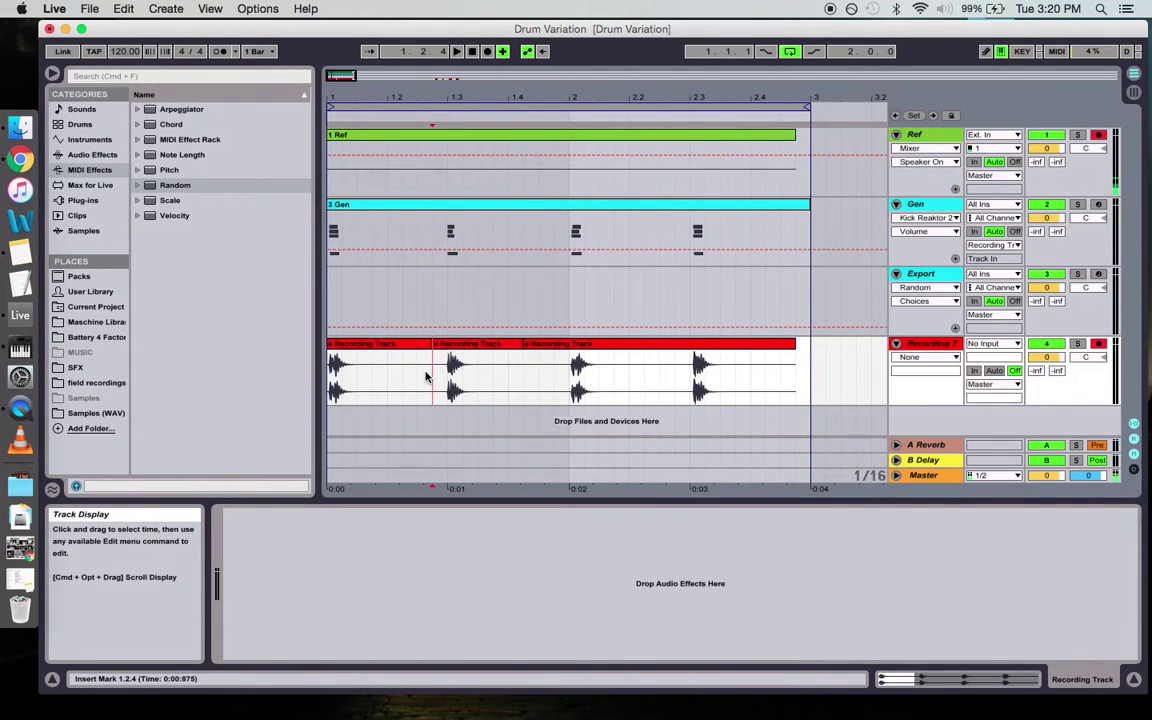
pyautogui.moveTo(494, 94)
pyautogui.mouseDown()
pyautogui.moveTo(494, 82)
pyautogui.moveTo(473, 90)
pyautogui.mouseUp()
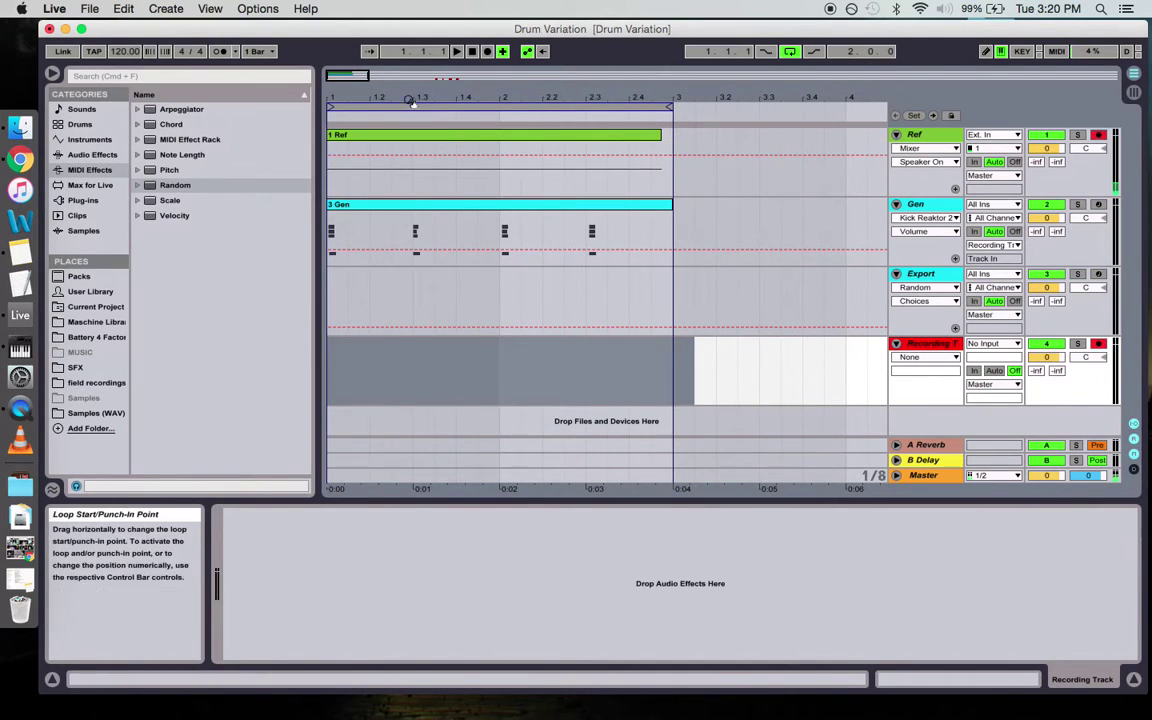
# Delete the Kicks Greenhouse chain from pad C1 in the Export track's Drum Rack
pyautogui.moveTo(628, 108); pyautogui.dragTo(628, 99)
pyautogui.moveTo(556, 97); pyautogui.dragTo(741, 156)
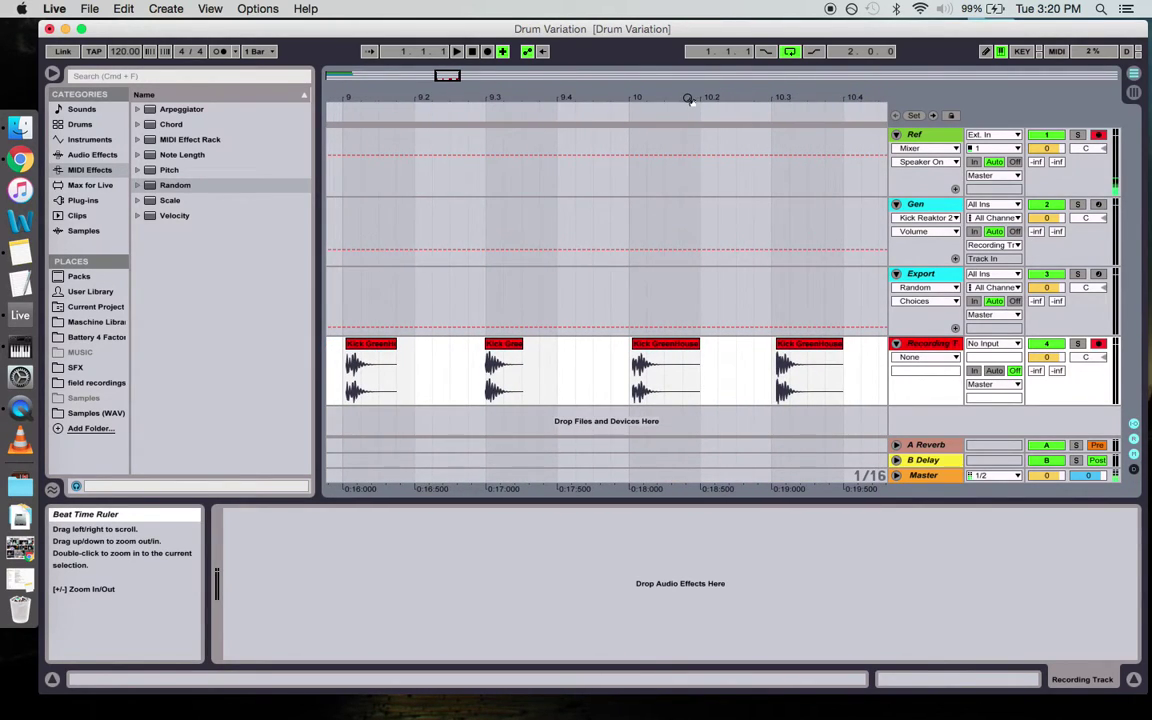
pyautogui.moveTo(595, 95); pyautogui.dragTo(702, 93)
pyautogui.click(334, 311)
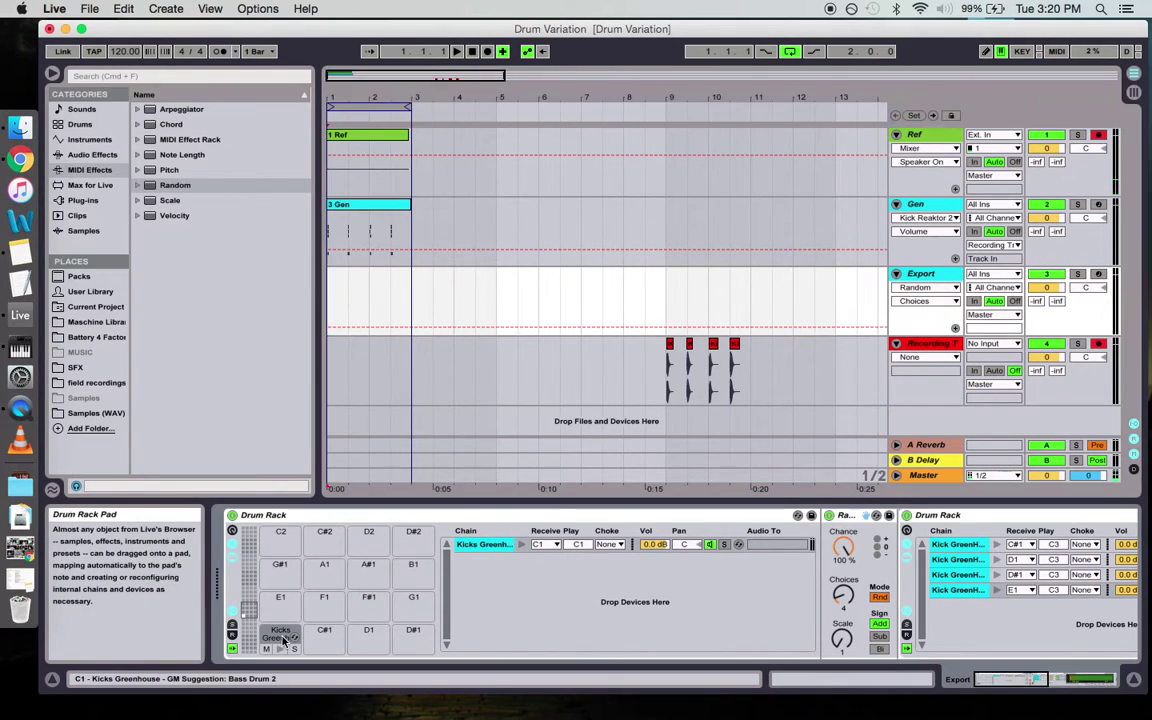
pyautogui.press('Delete')
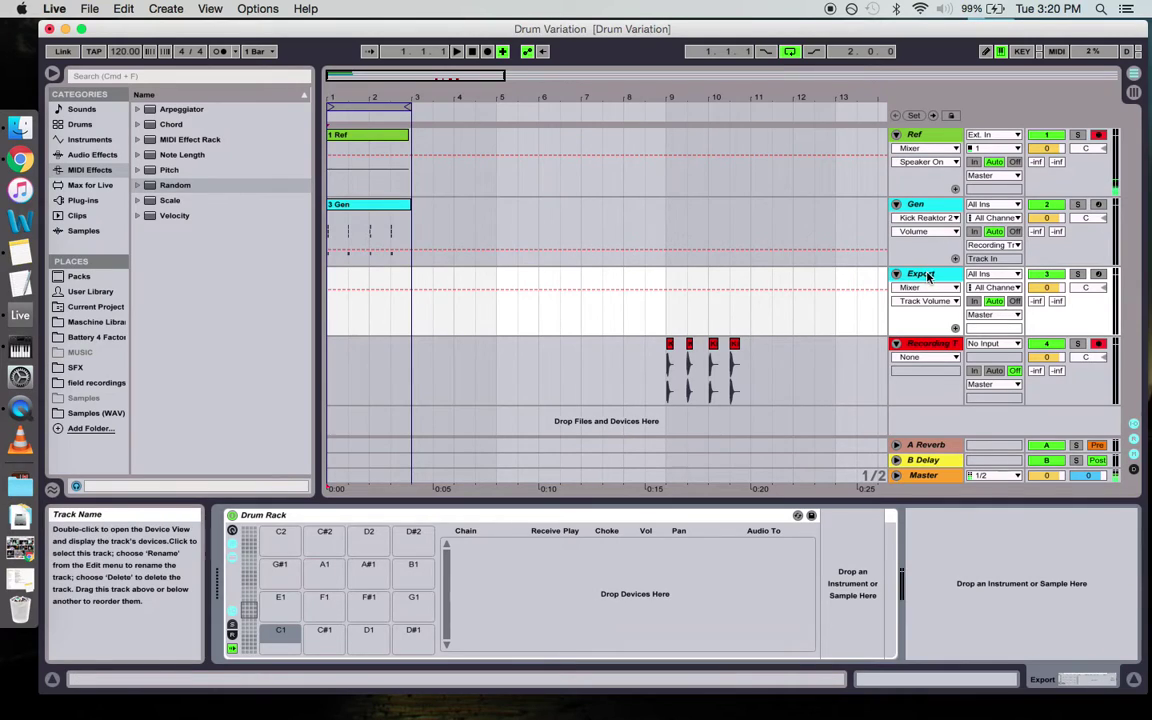
# Search the browser for "kick greenhouse" to check the saved kick samples, and clear the search
pyautogui.click(238, 77)
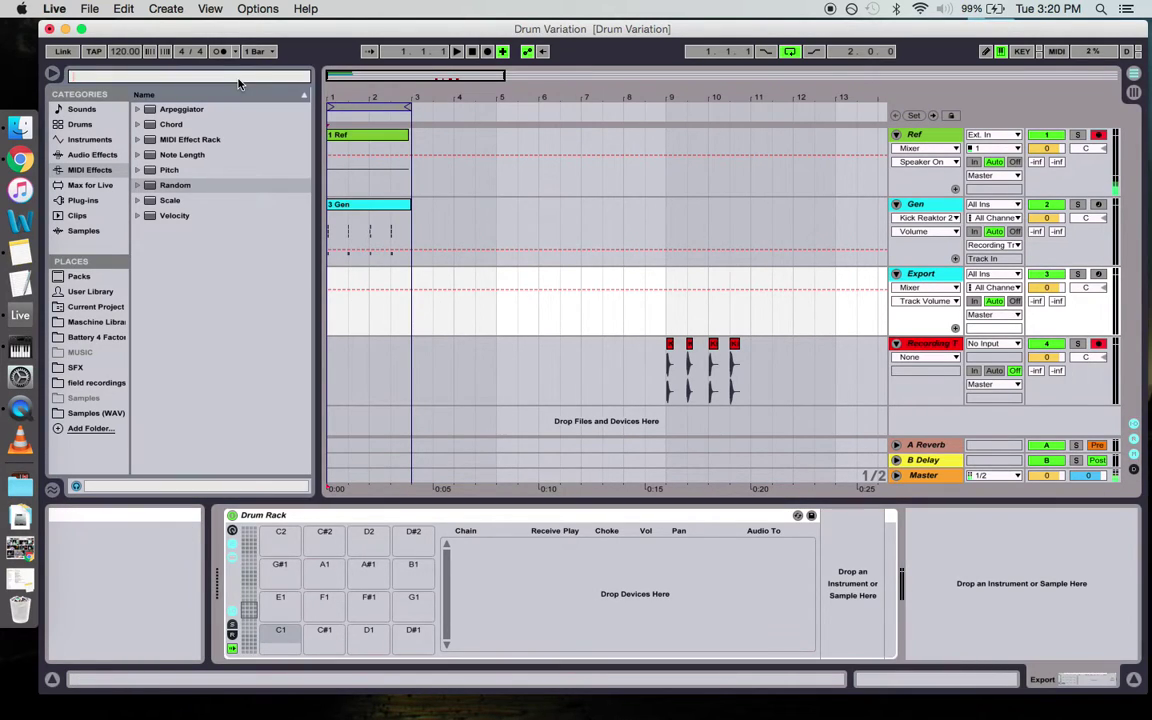
pyautogui.write('kick gr')
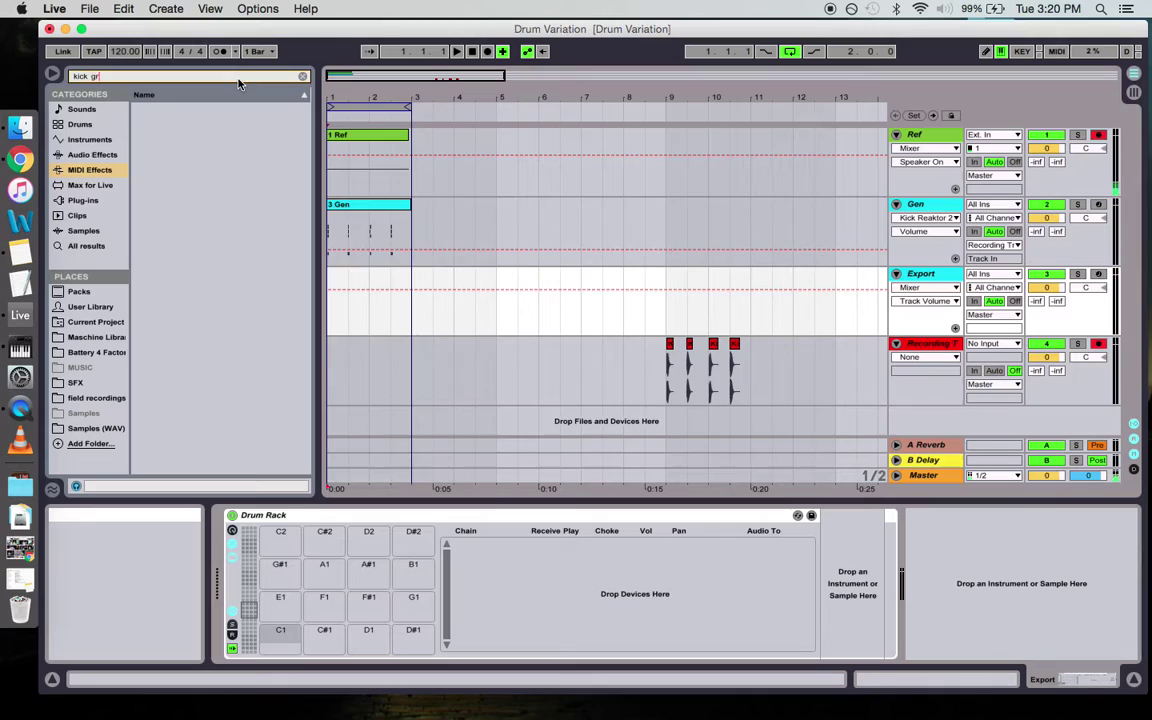
pyautogui.write('eenhouse')
pyautogui.press('super+f')
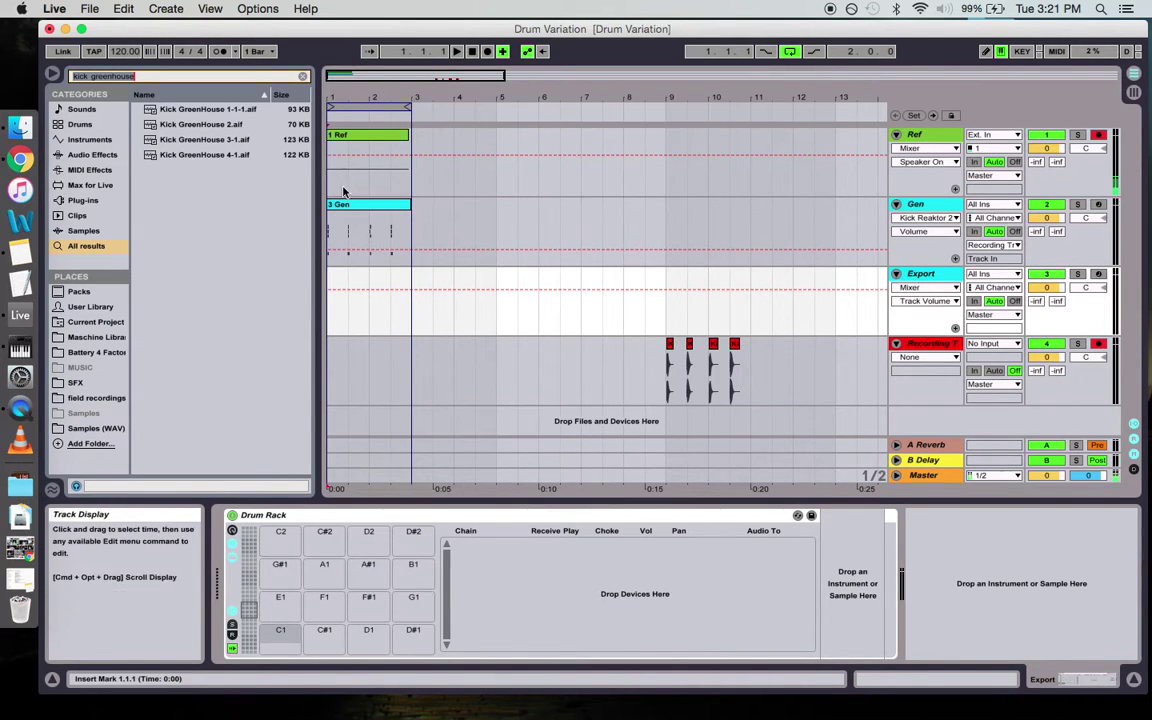
pyautogui.click(302, 77)
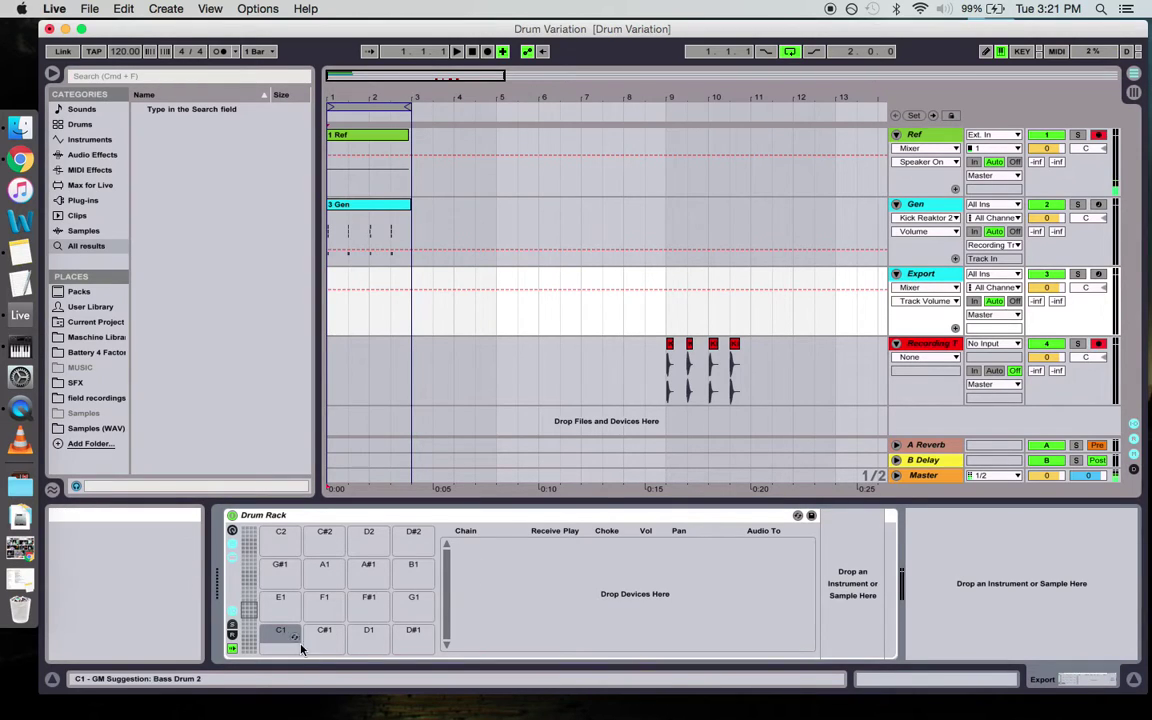
# Load an empty Drum Rack from the Drums category onto pad C1 of the Export track's Drum Rack
pyautogui.click(102, 125)
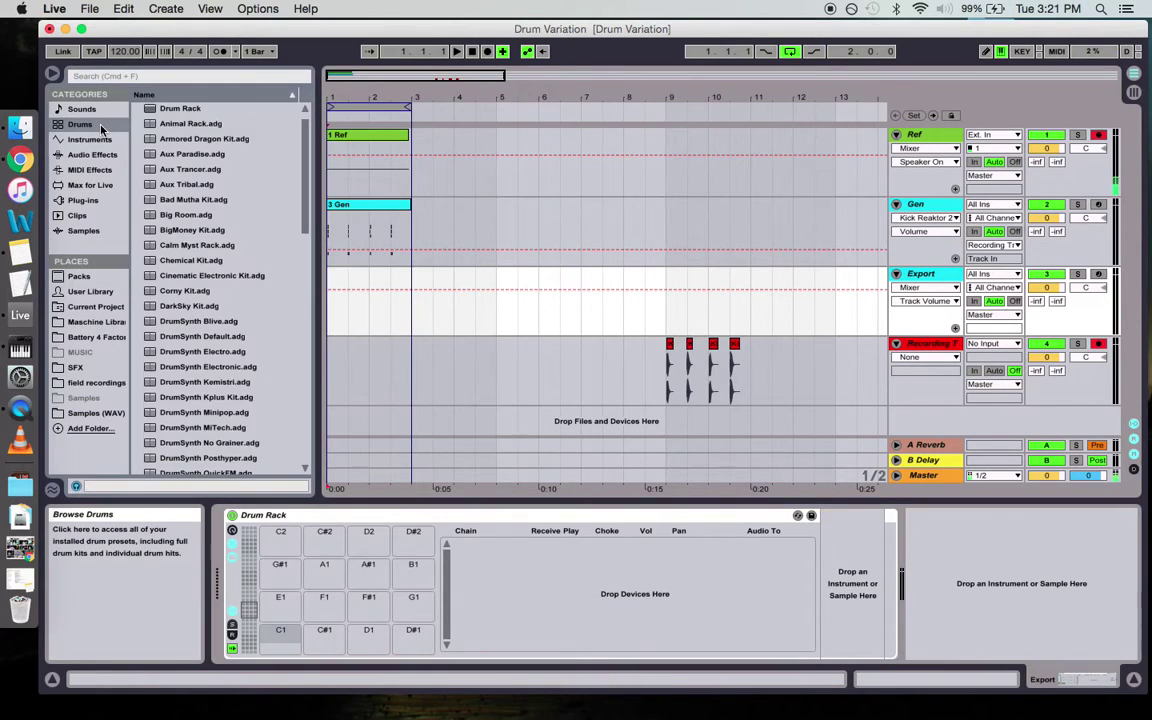
pyautogui.click(186, 110)
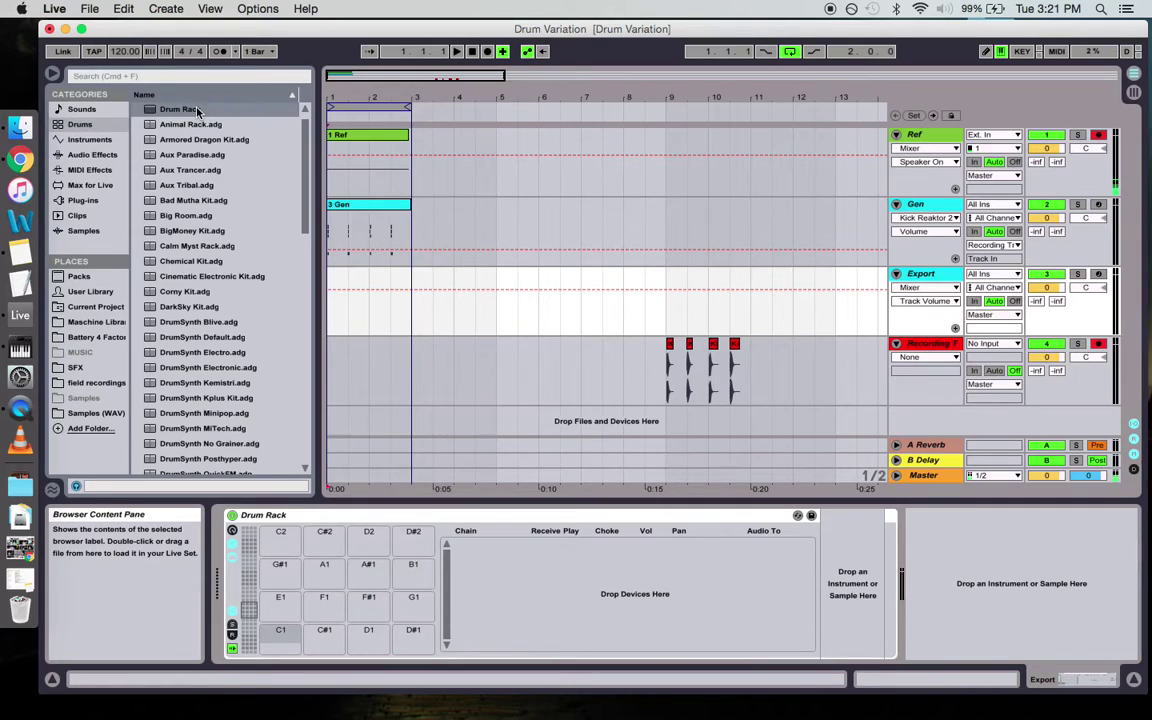
pyautogui.moveTo(197, 110); pyautogui.dragTo(292, 645)
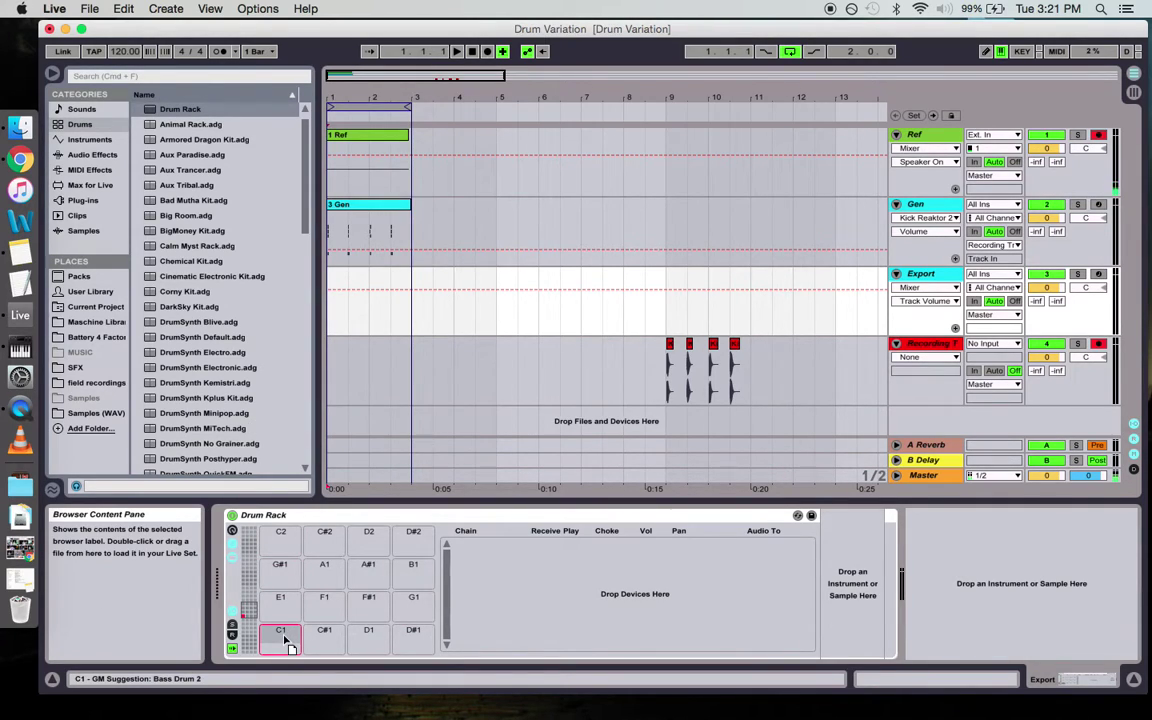
# Place the empty Drum Rack on pad C1 of the Export track's Drum Rack and rename its chain Kicks Greenhouse
pyautogui.moveTo(289, 645); pyautogui.dragTo(280, 636)
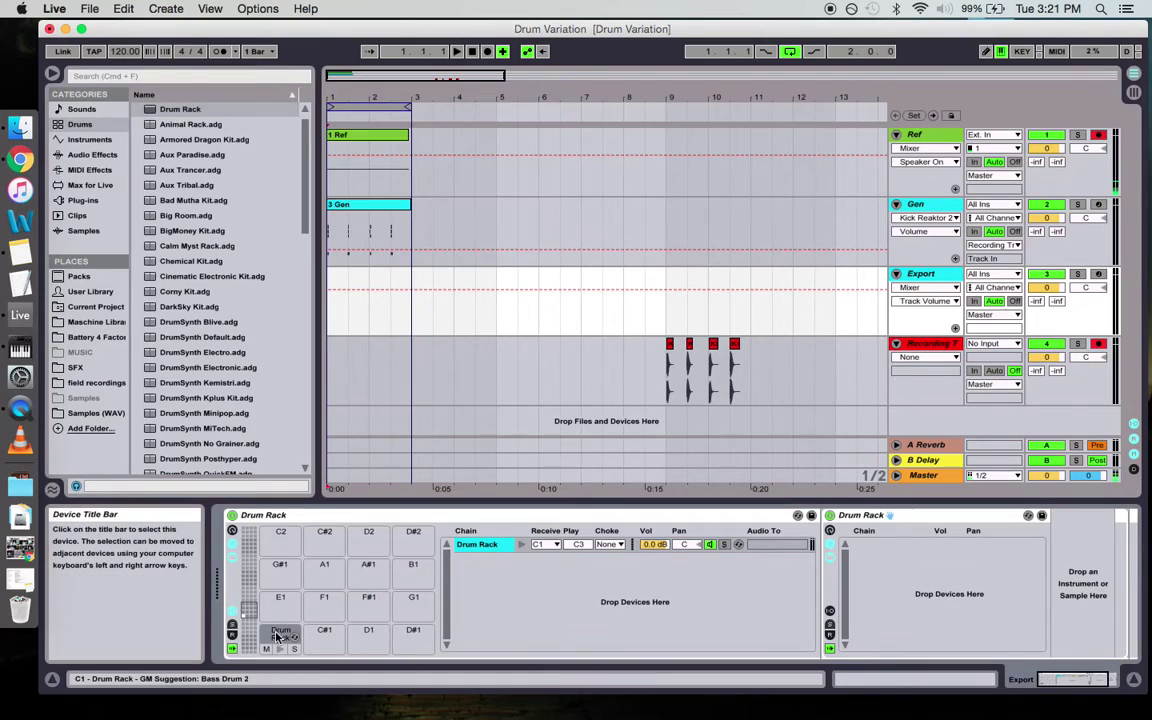
pyautogui.write('Kicks Greenh...')
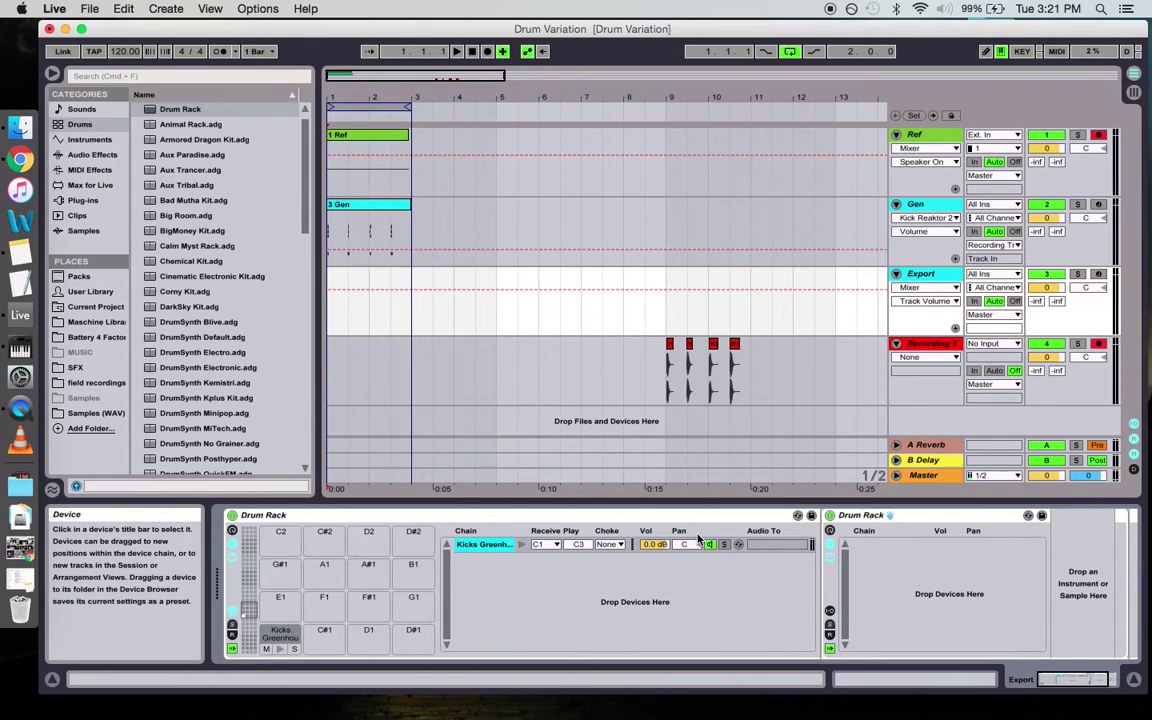
# Search the browser for "kick greenhouse" and load all four Kick GreenHouse samples into the nested Drum Rack as separate chains
pyautogui.click(164, 77)
pyautogui.write('ki')
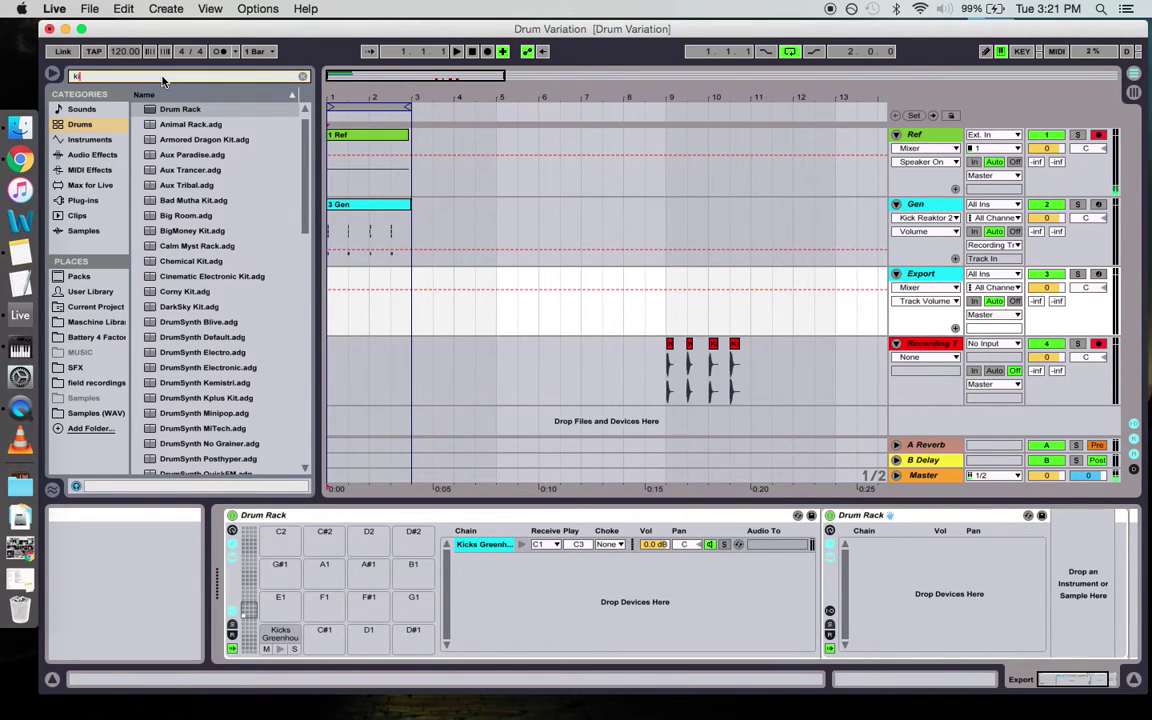
pyautogui.write('ck greenhouse')
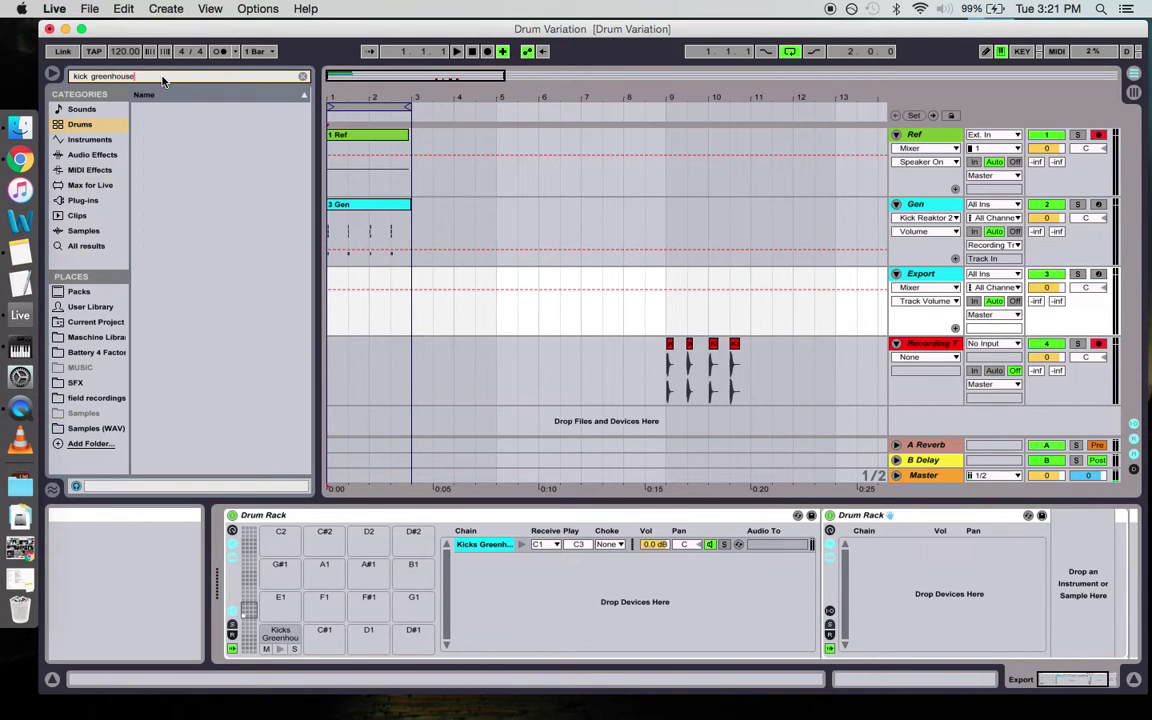
pyautogui.press('super+f')
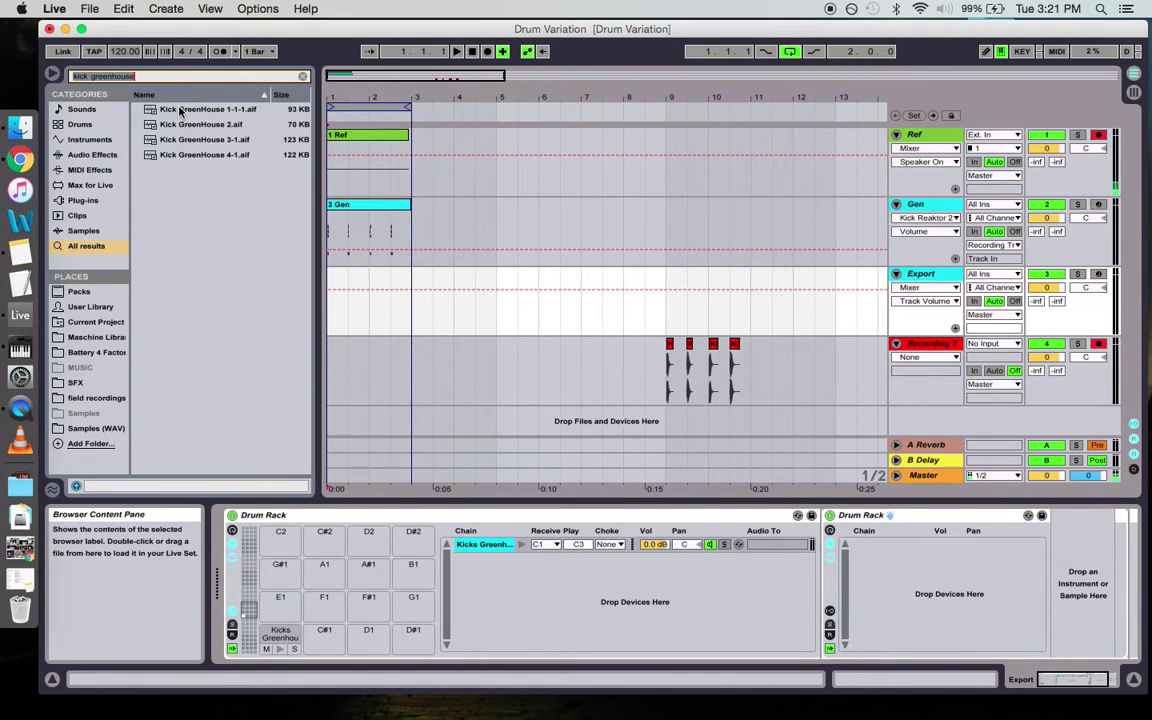
pyautogui.click(182, 109)
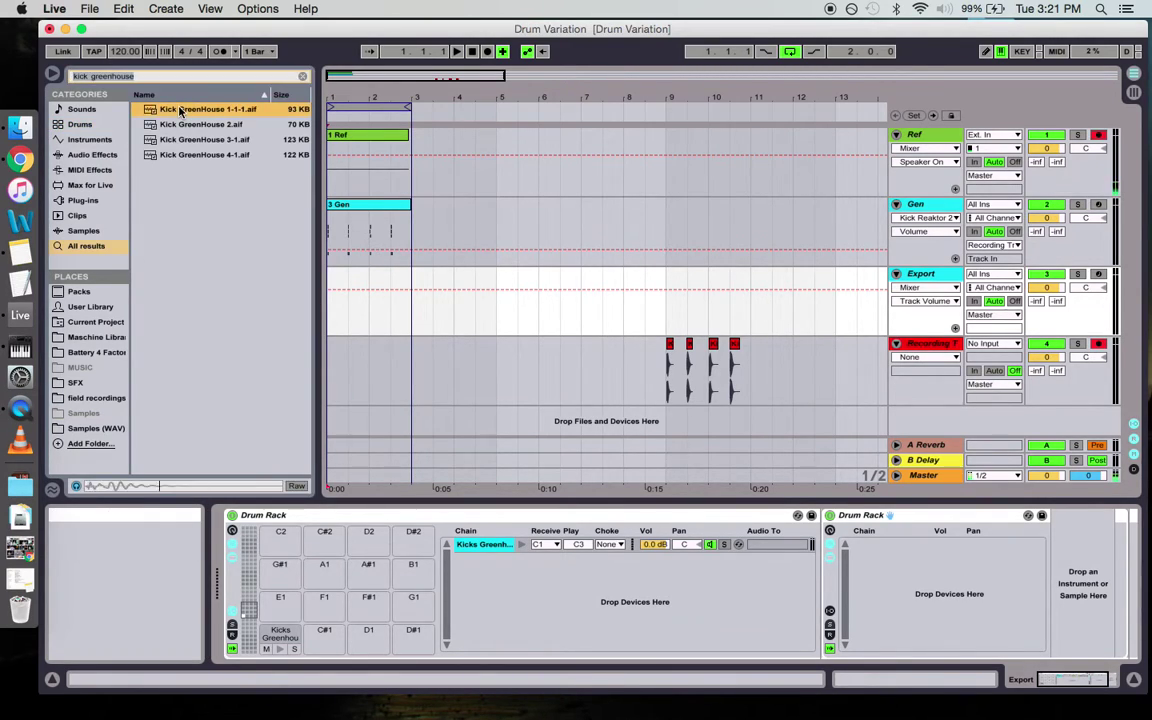
pyautogui.keyDown('shift'); pyautogui.click(197, 156); pyautogui.keyUp('shift')
pyautogui.moveTo(208, 130); pyautogui.dragTo(951, 610)
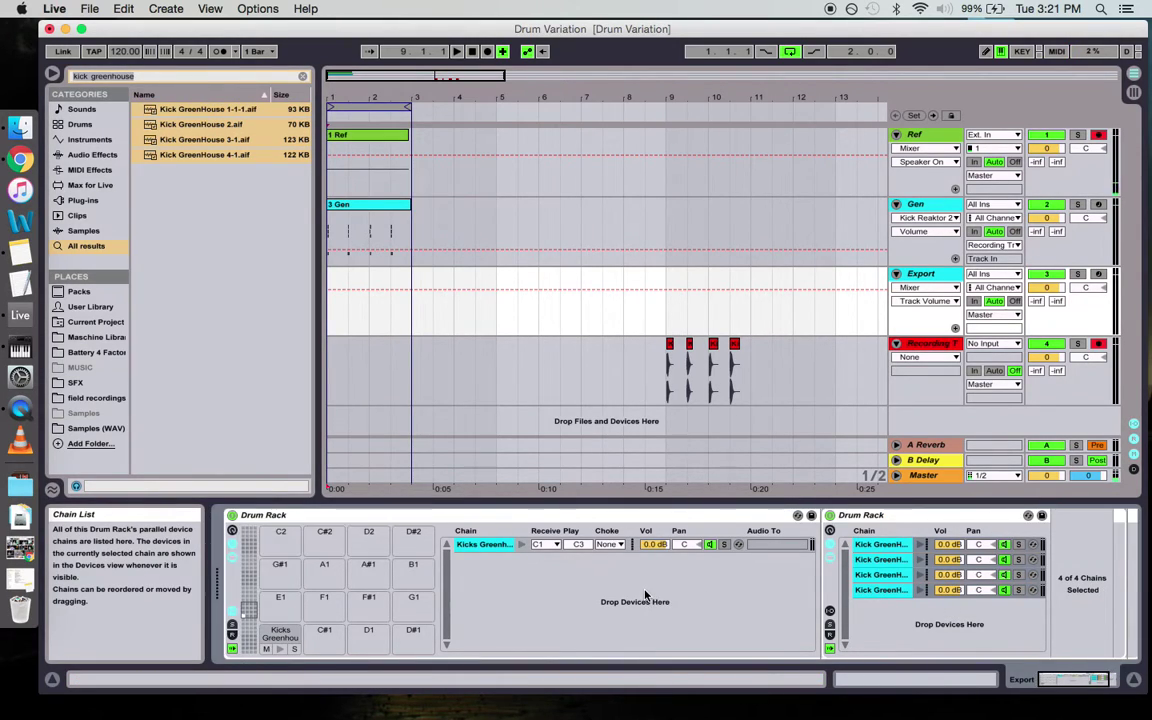
# Hide the outer Drum Rack's input/output section and chain list, and show both again
pyautogui.click(282, 651)
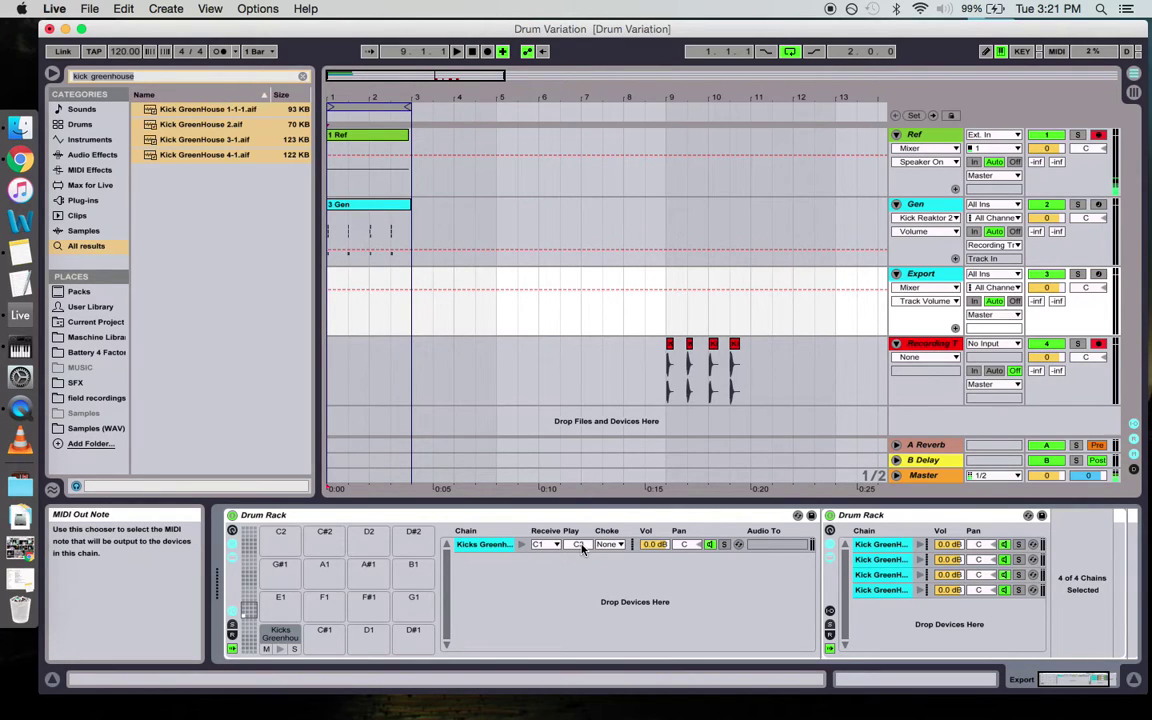
pyautogui.click(232, 612)
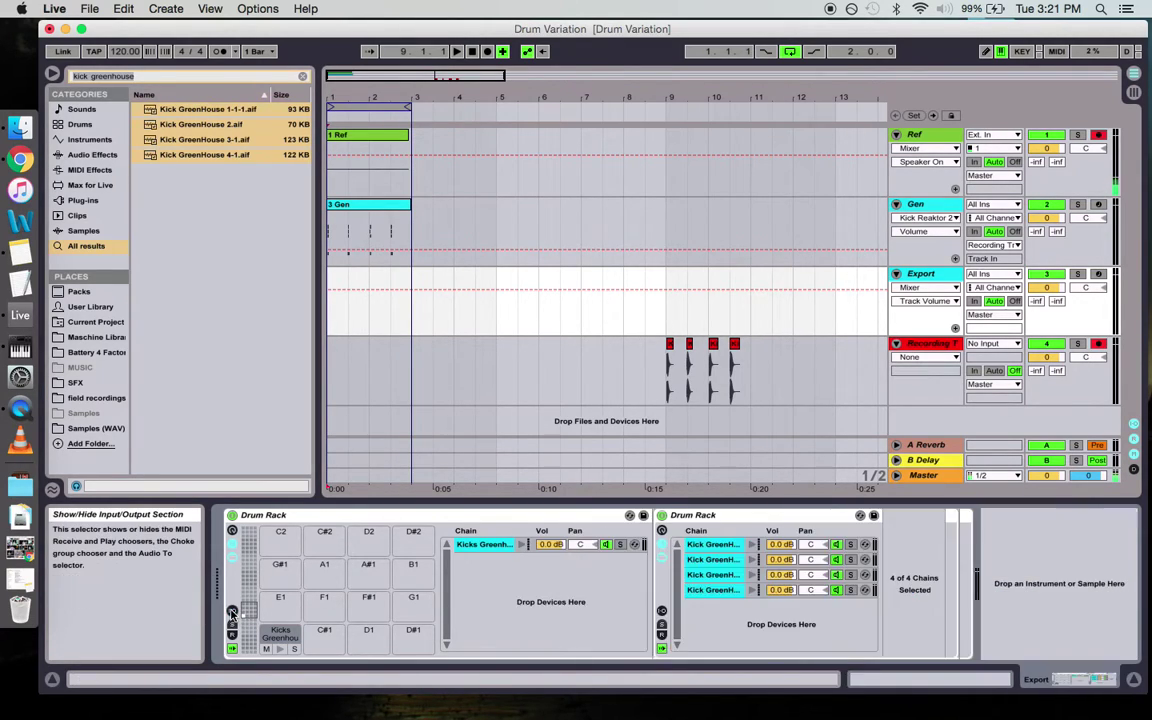
pyautogui.click(232, 543)
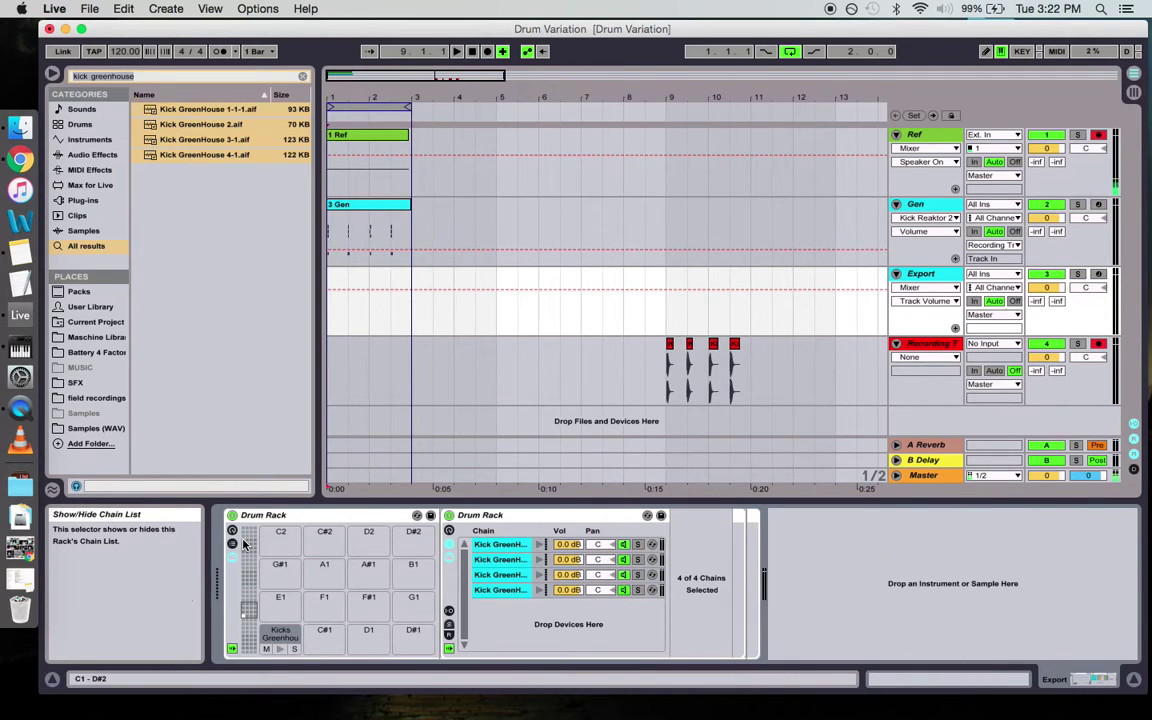
pyautogui.click(232, 543)
pyautogui.click(232, 612)
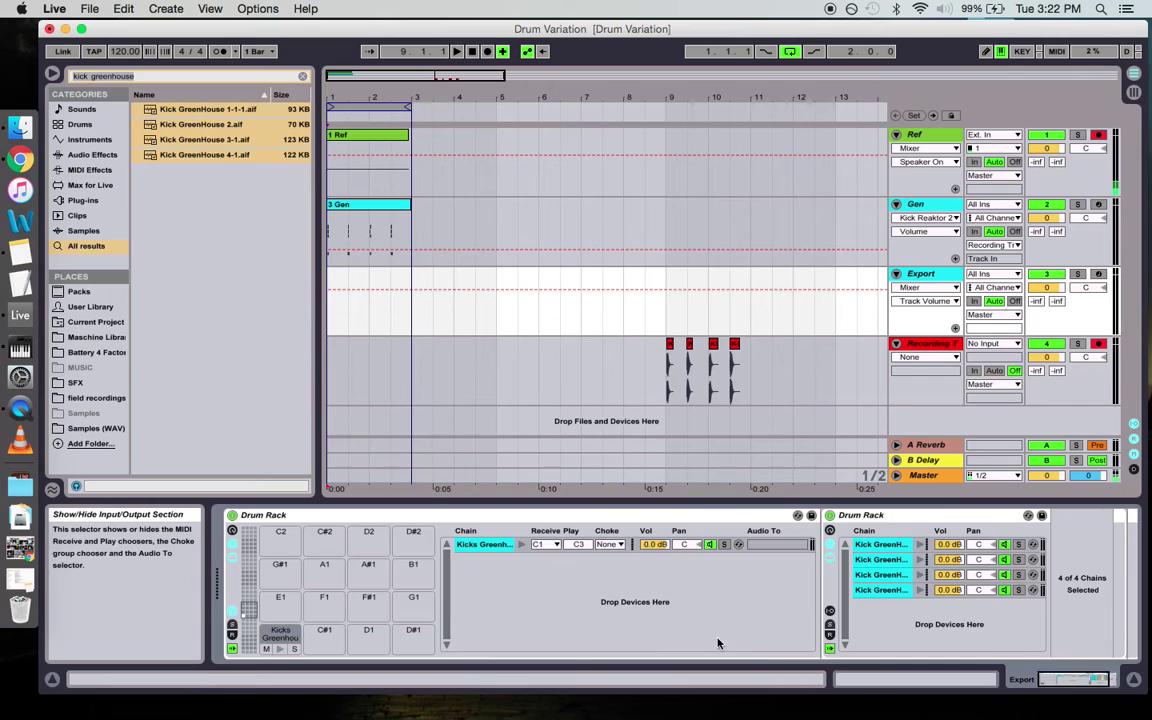
# With the nested Drum Rack's input/output section shown, set the outer Kicks Greenhouse chain's Play note to C1 and arm the Export track
pyautogui.click(751, 612)
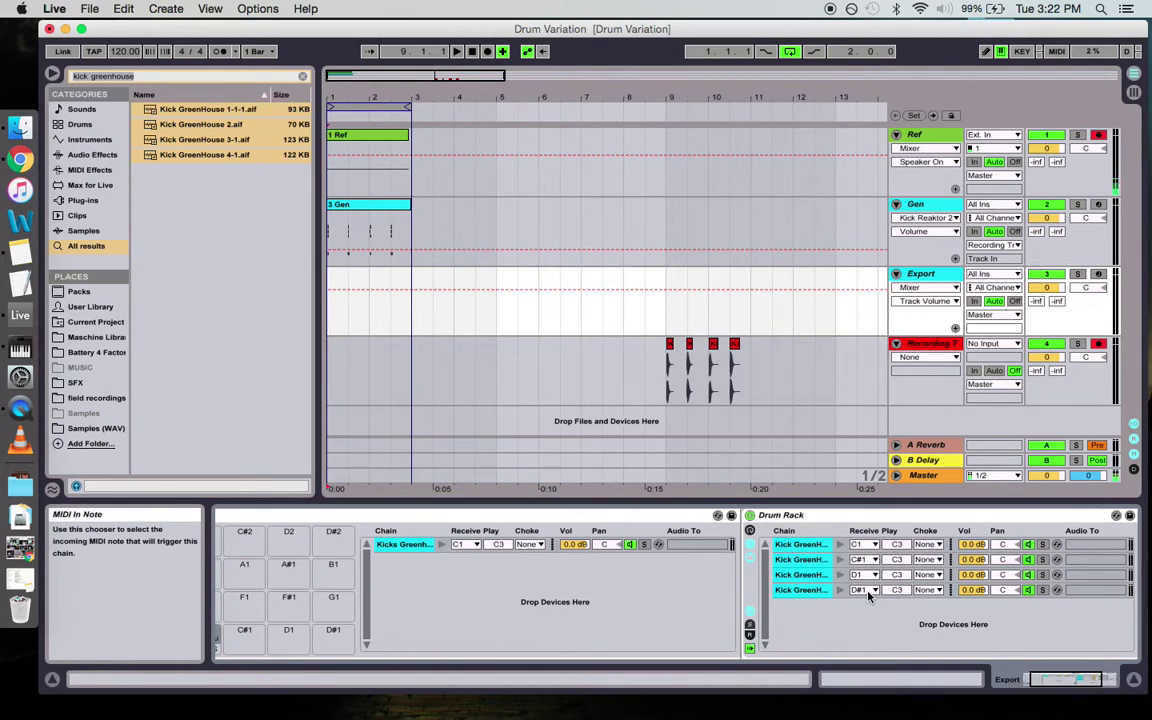
pyautogui.moveTo(499, 546)
pyautogui.mouseDown()
pyautogui.moveTo(499, 584)
pyautogui.moveTo(499, 552)
pyautogui.mouseUp()
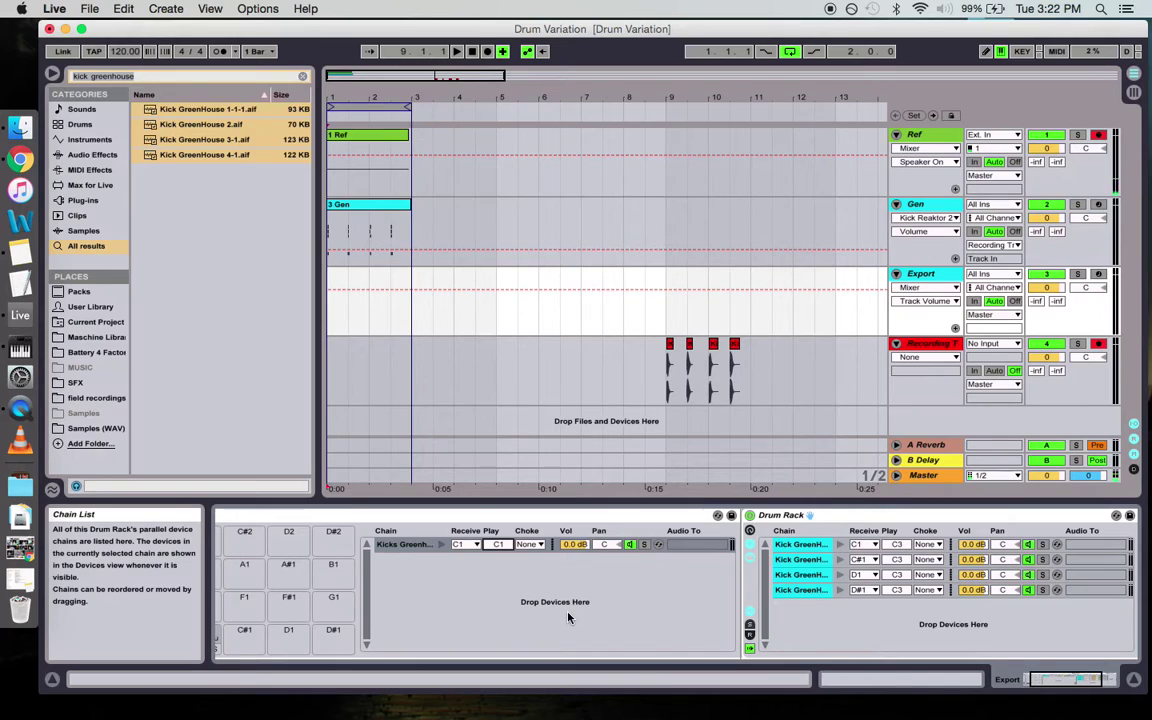
pyautogui.click(1098, 276)
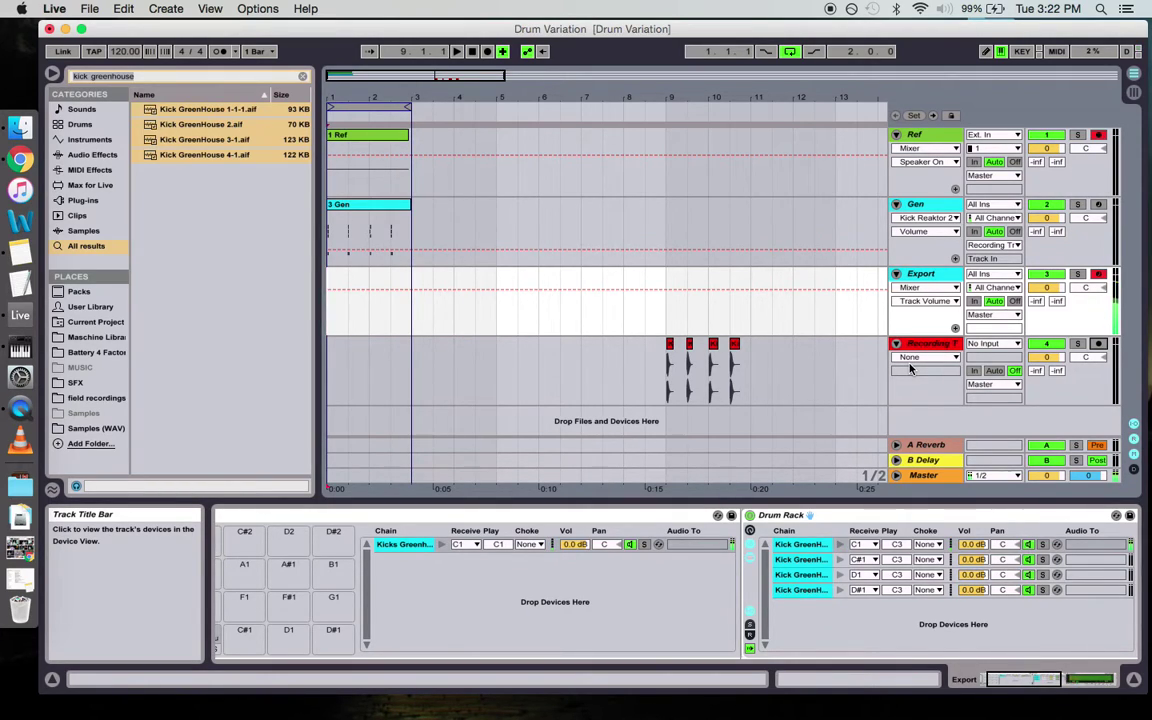
# Insert a Random MIDI effect before the nested Drum Rack and set its Chance to 100 % and Choices to 4
pyautogui.click(302, 76)
pyautogui.hscroll(3, 741, 590)
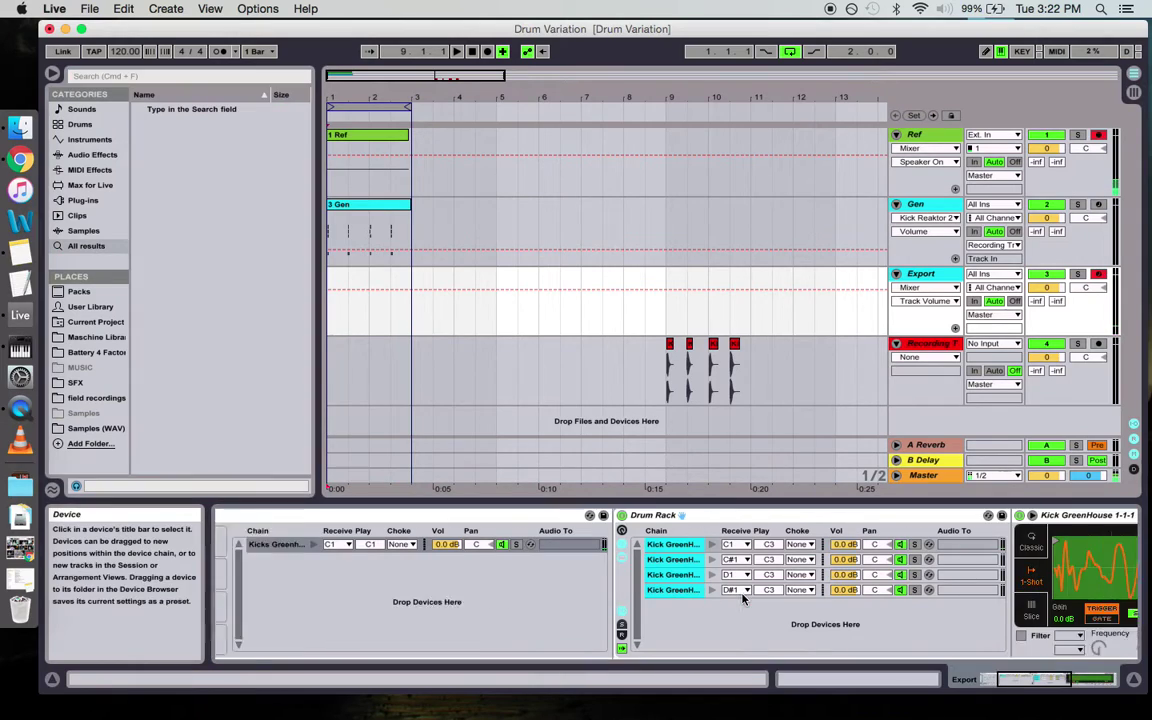
pyautogui.click(100, 172)
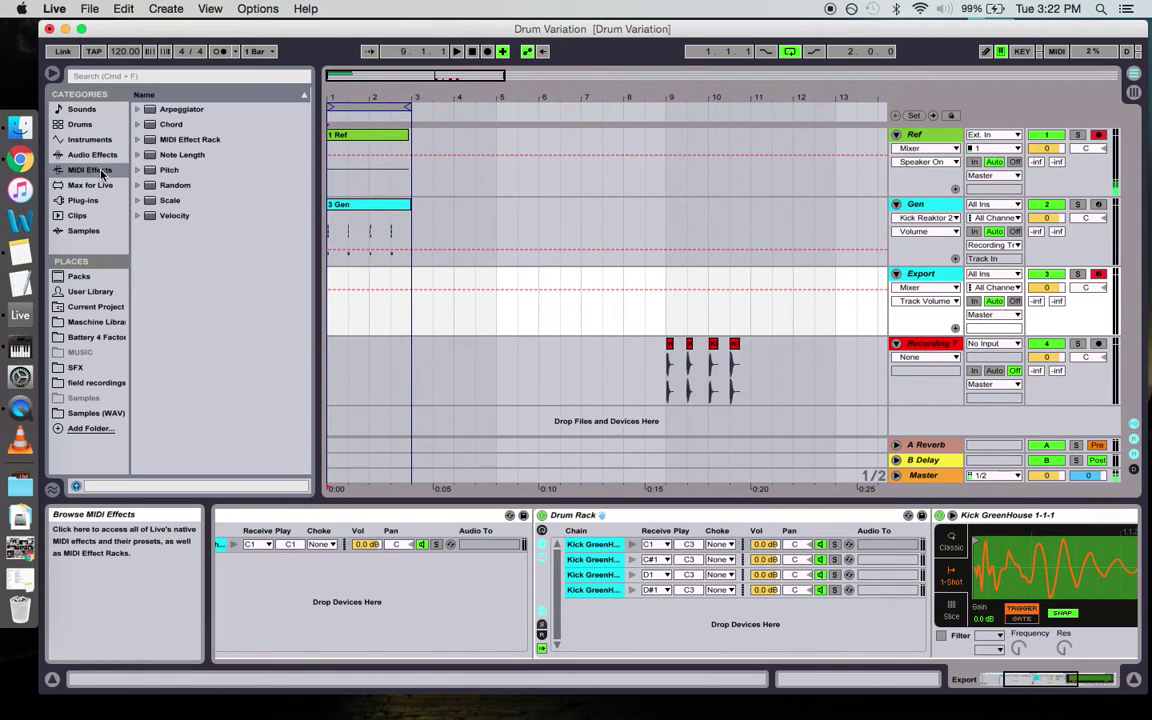
pyautogui.moveTo(168, 185); pyautogui.dragTo(541, 566)
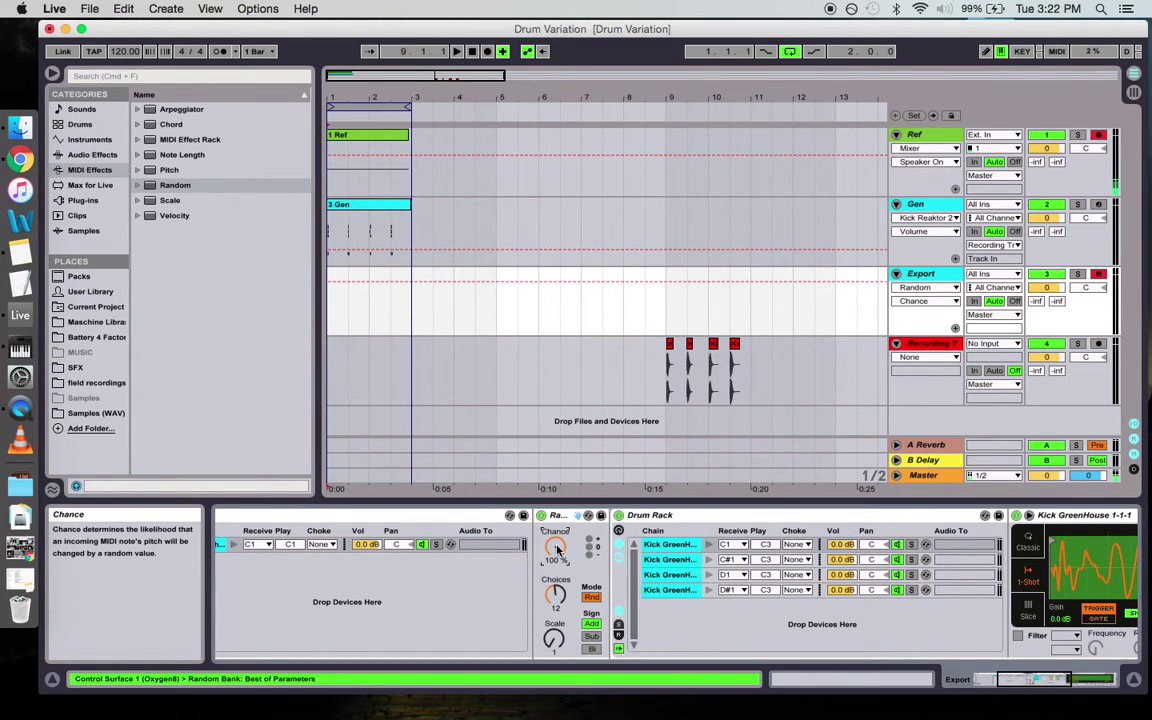
pyautogui.click(555, 594)
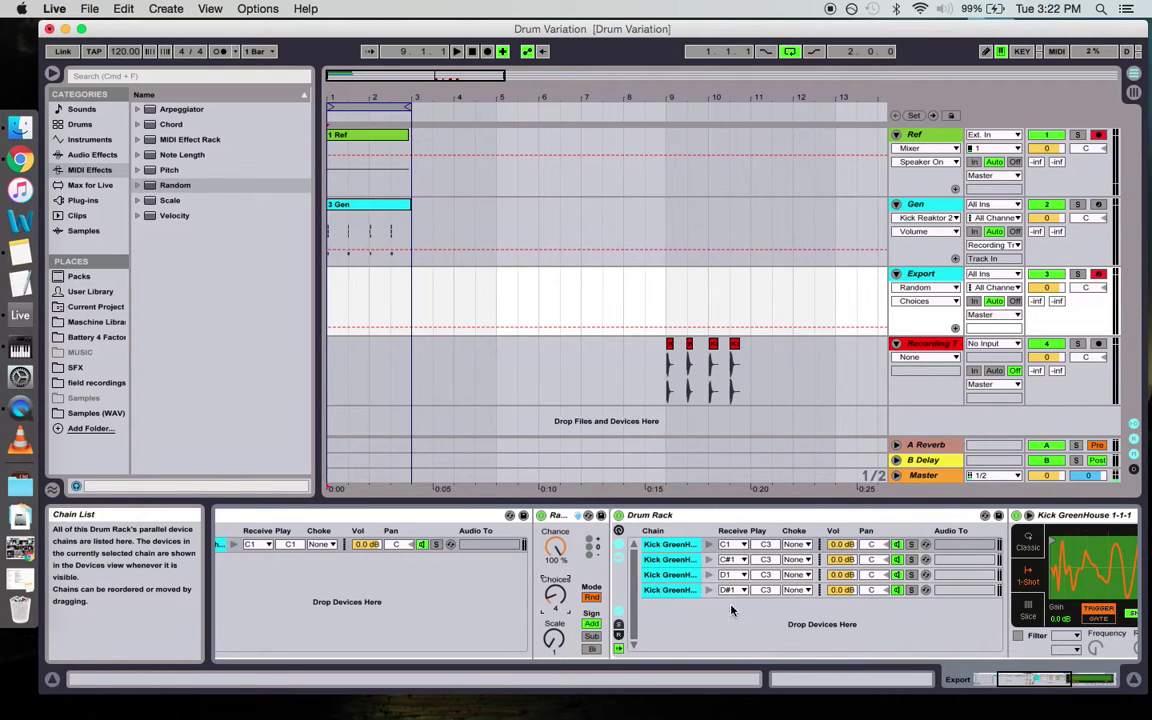
# Set the Receive notes of the nested rack's four kick chains to C#1, D1, D#1 and E1 in order
pyautogui.click(736, 544)
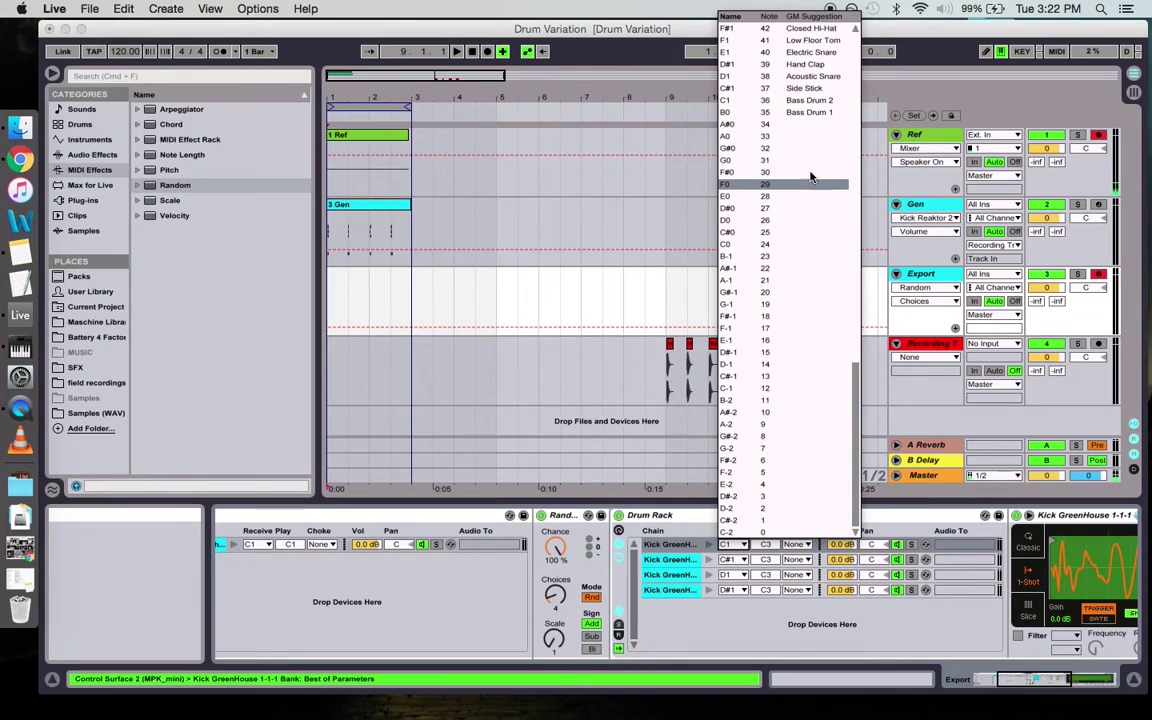
pyautogui.click(759, 94)
pyautogui.click(736, 559)
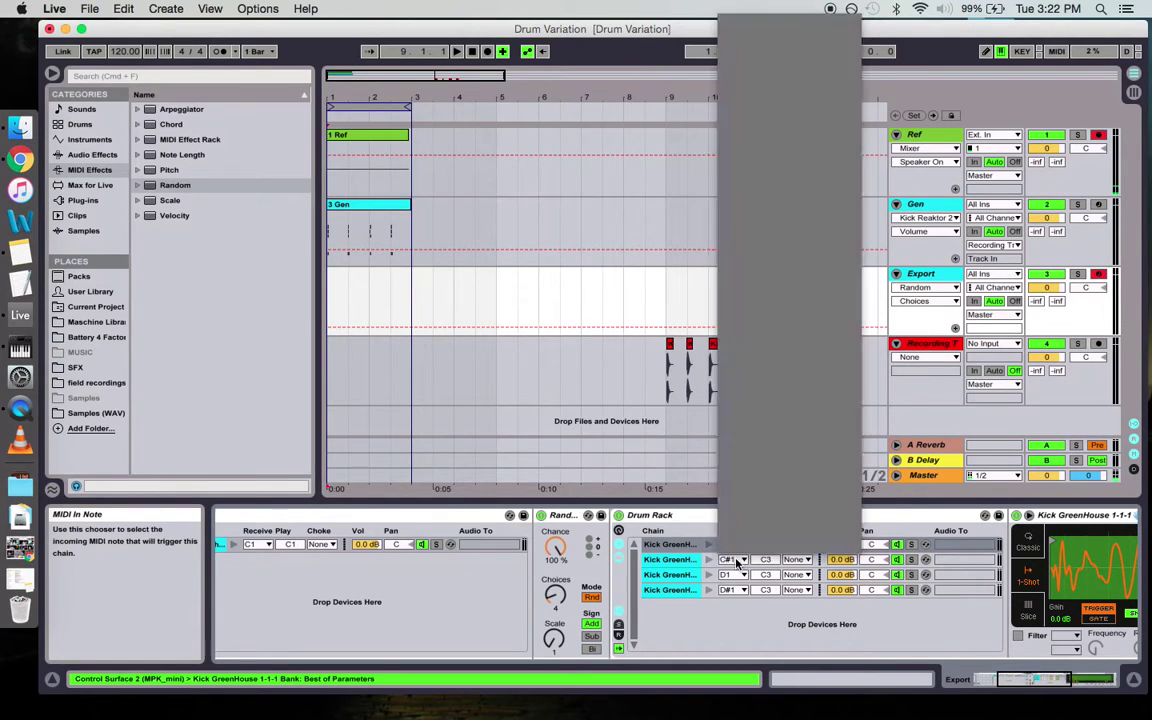
pyautogui.click(781, 117)
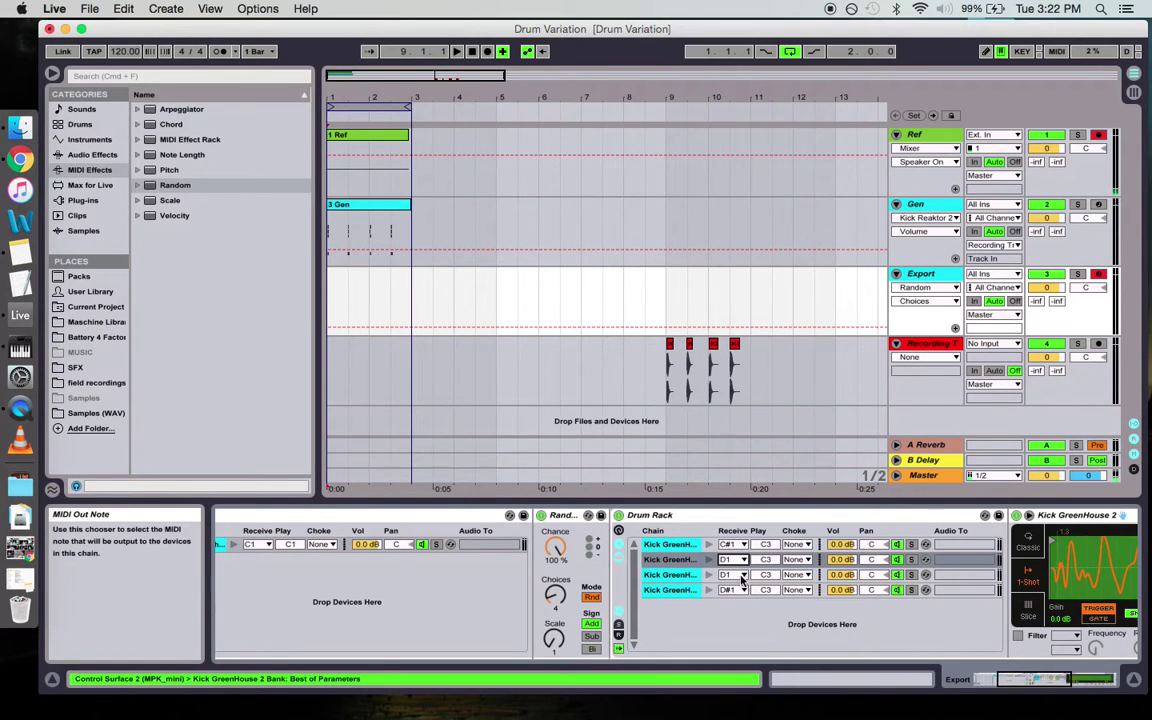
pyautogui.click(736, 574)
pyautogui.click(730, 95)
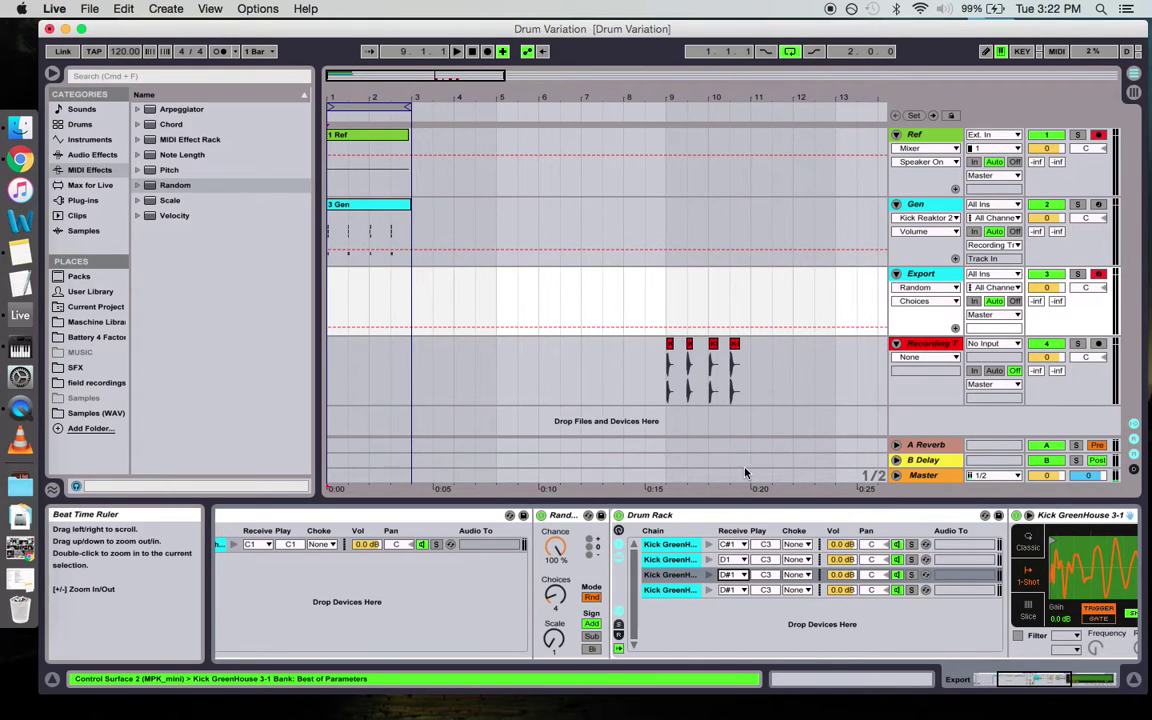
pyautogui.click(729, 589)
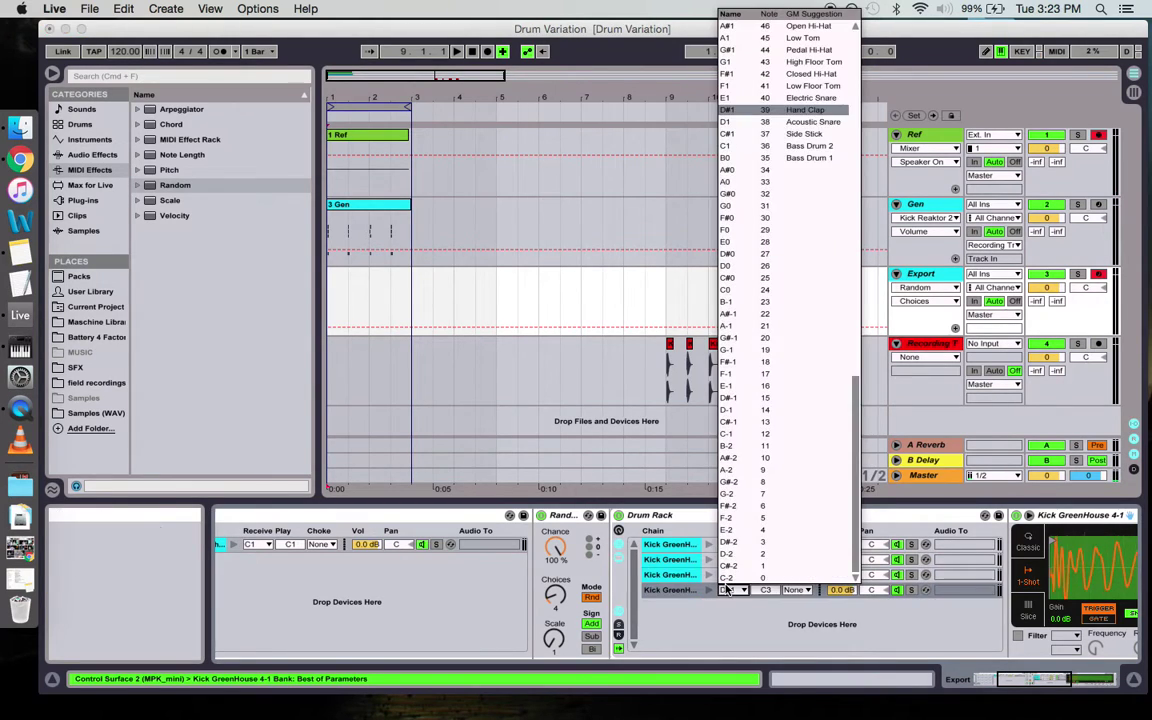
pyautogui.click(737, 98)
# Examine the device chain from pad C1 of the outer Drum Rack through Random to the nested rack's kick chains
pyautogui.hscroll(-3, 662, 638)
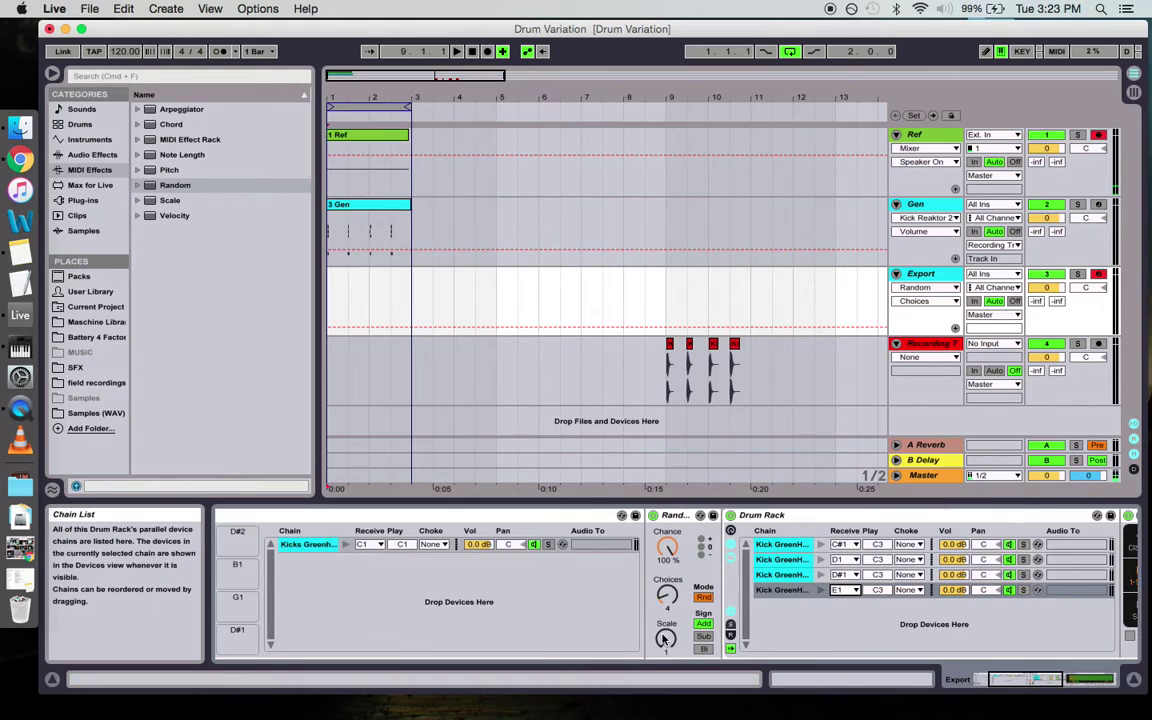
pyautogui.hscroll(-3, 662, 638)
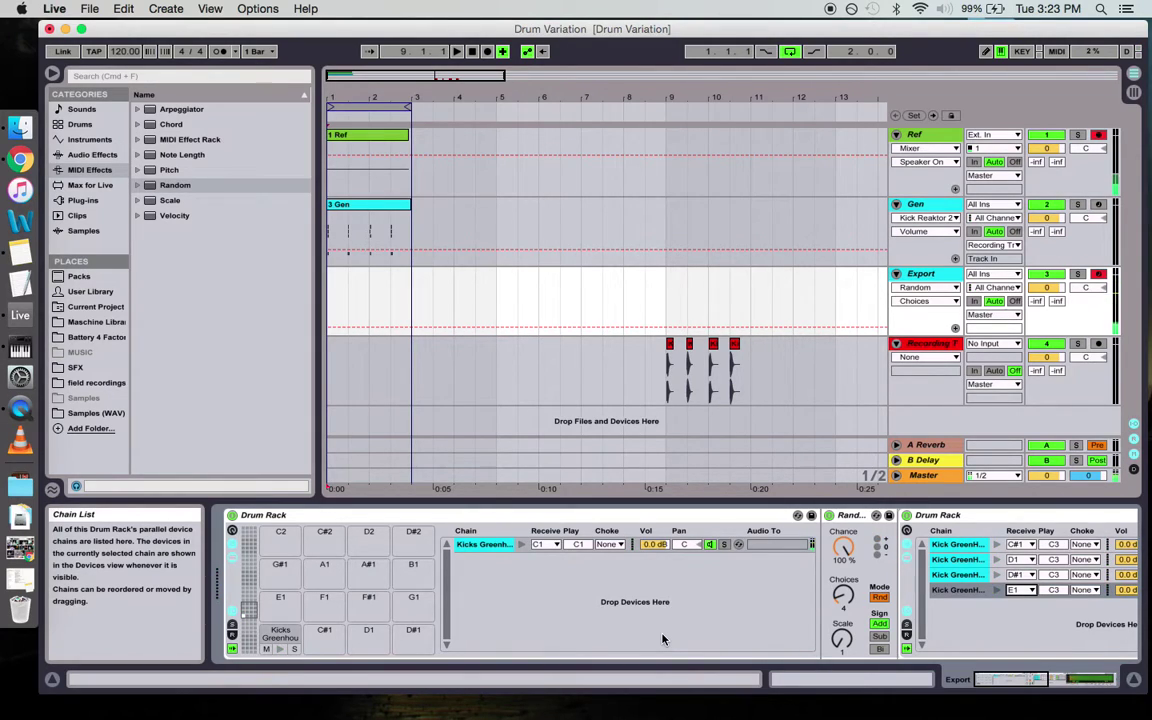
pyautogui.hscroll(5, 662, 638)
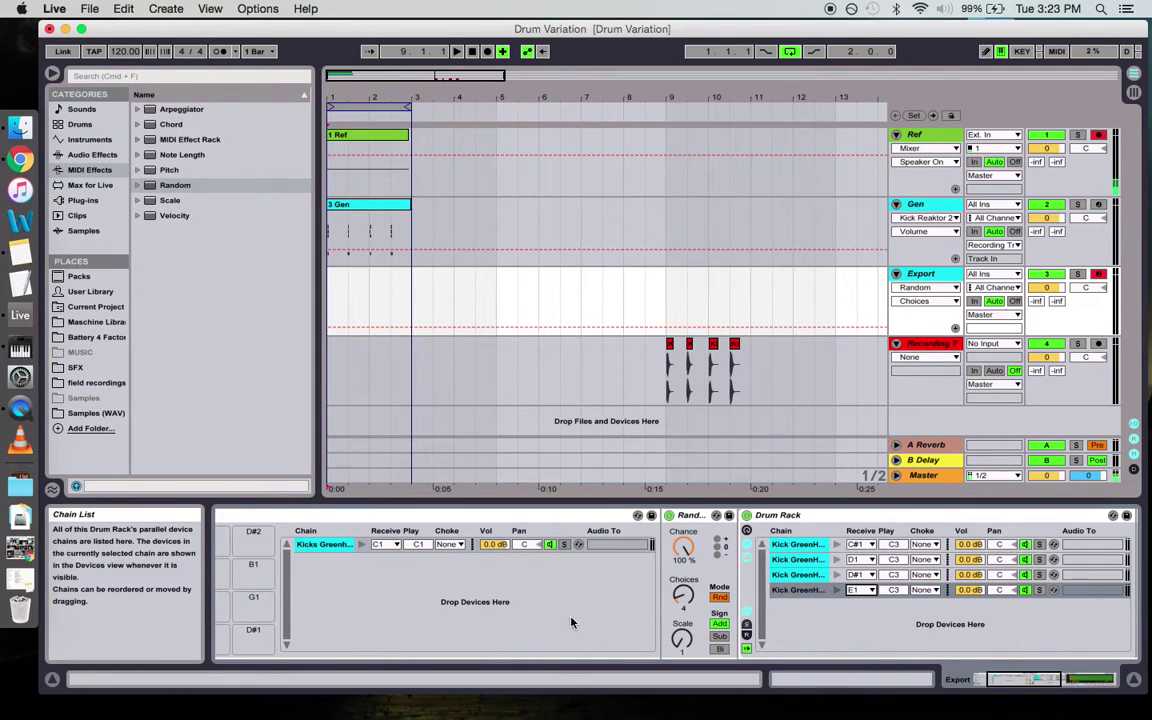
pyautogui.hscroll(-5, 330, 580)
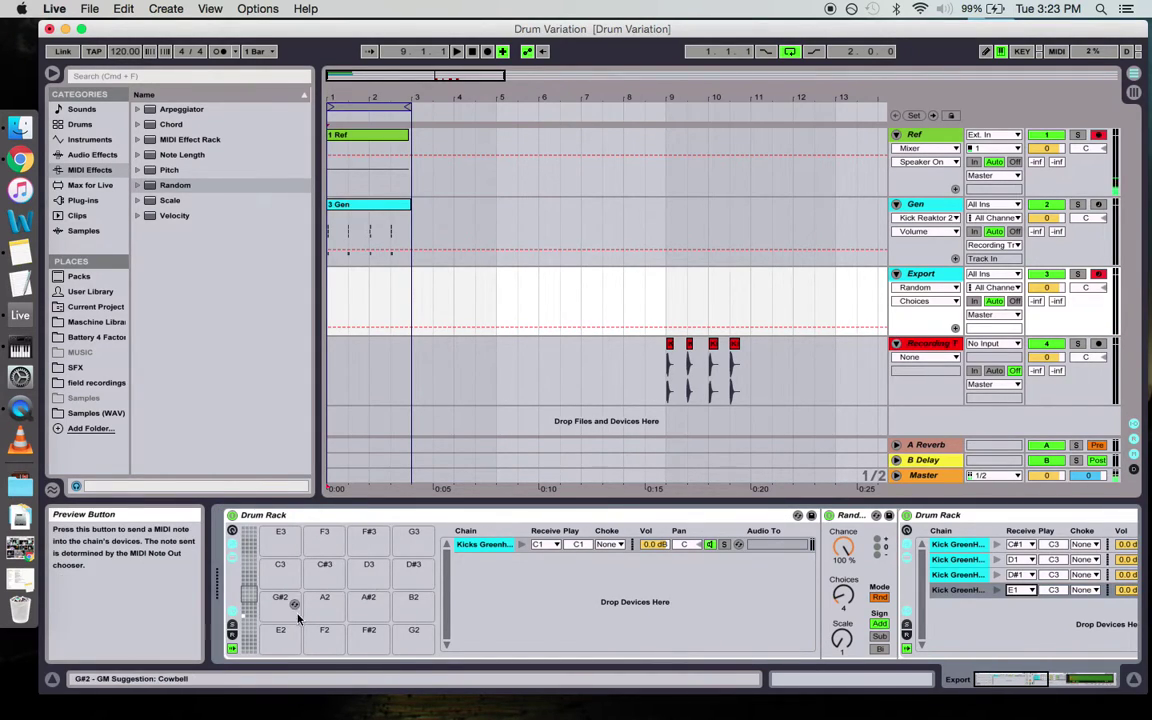
pyautogui.click(255, 617)
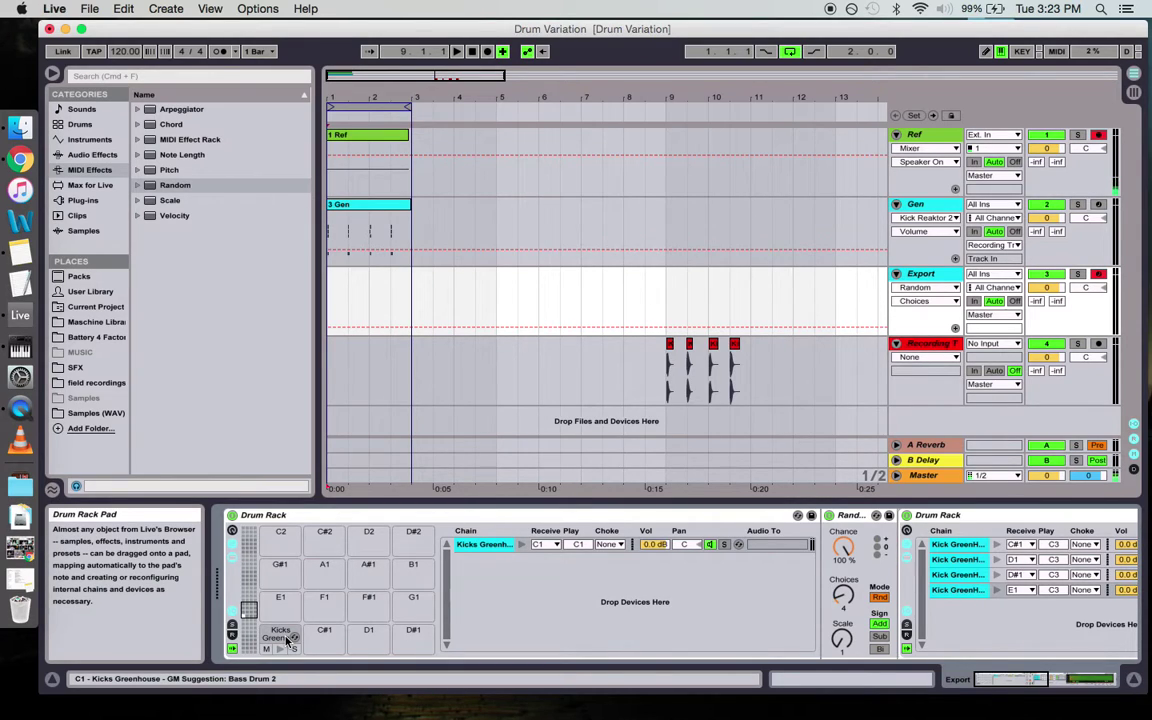
pyautogui.hscroll(2, 904, 627)
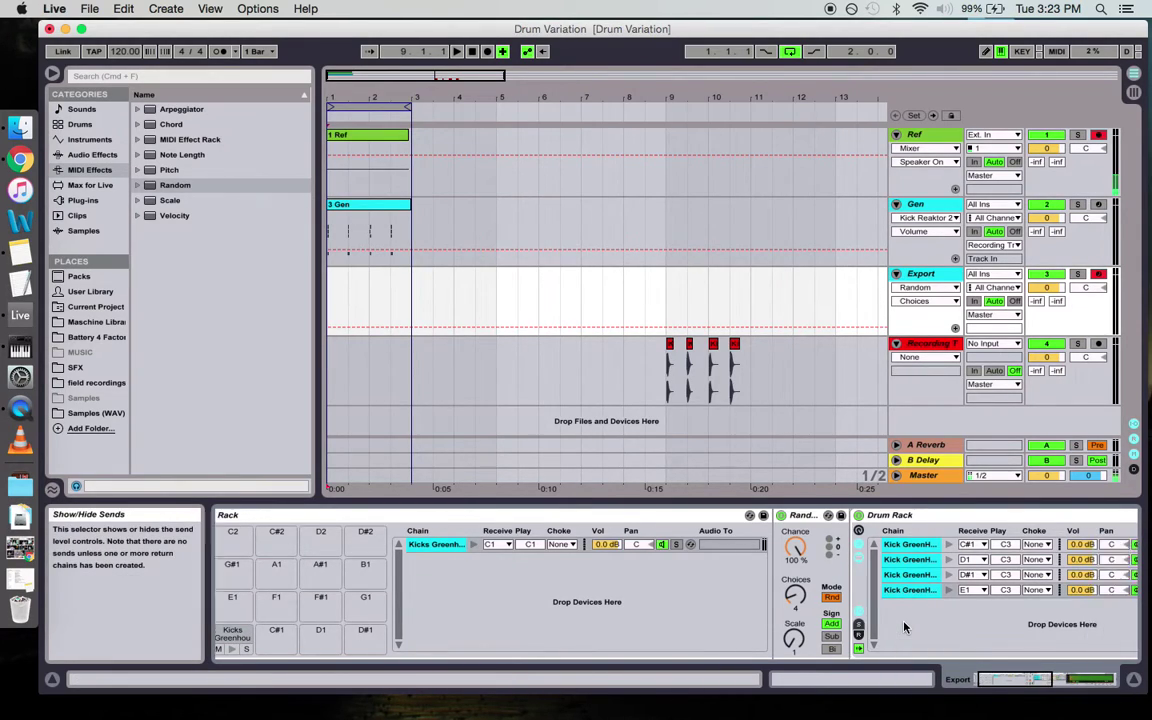
pyautogui.hscroll(4, 904, 627)
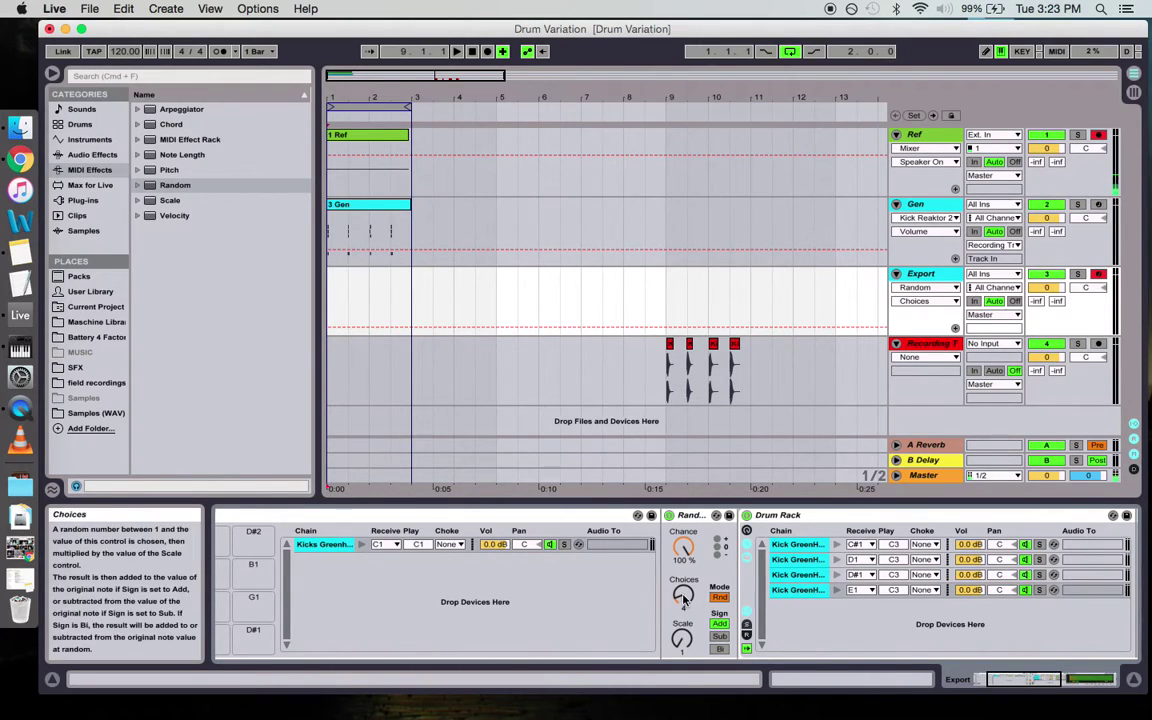
# Place the insert mark at 1.1.1 on the Export track
pyautogui.moveTo(366, 228); pyautogui.dragTo(392, 232)
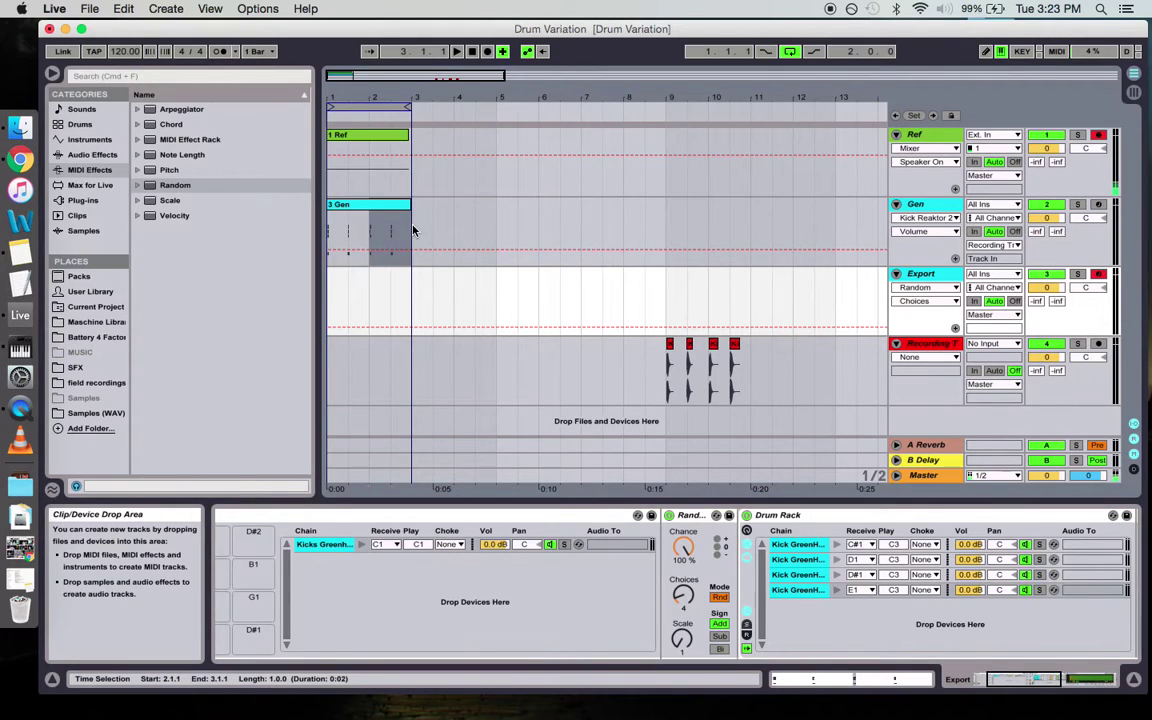
pyautogui.click(850, 284)
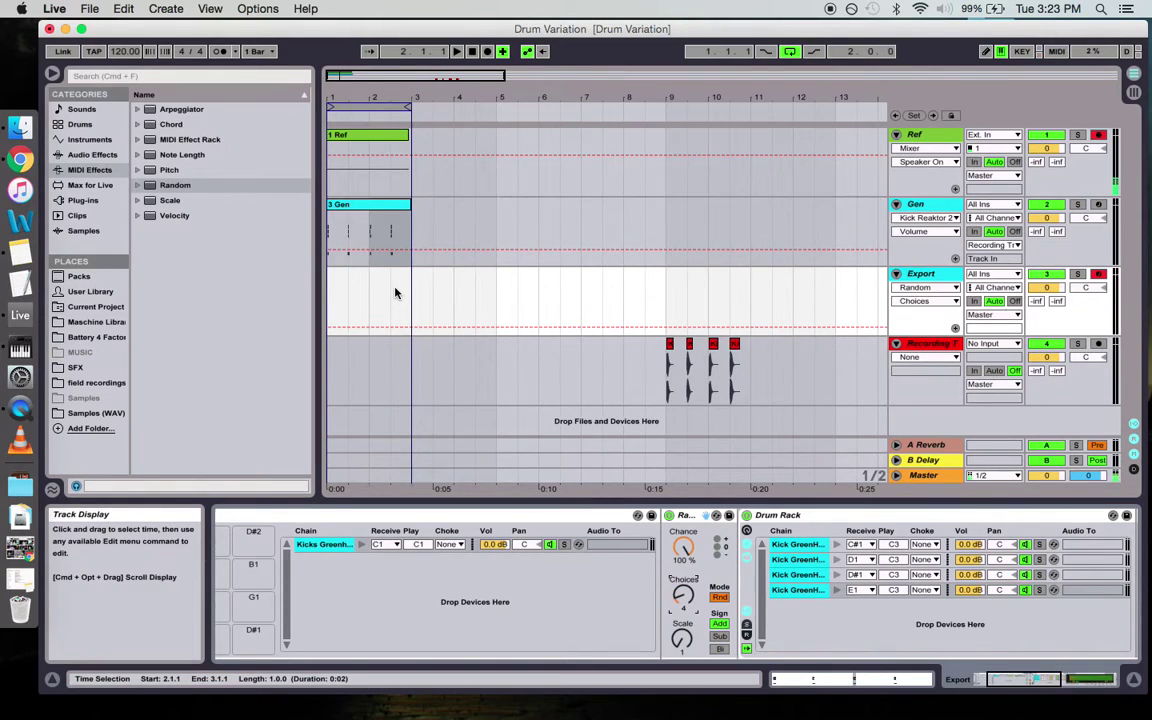
pyautogui.click(338, 297)
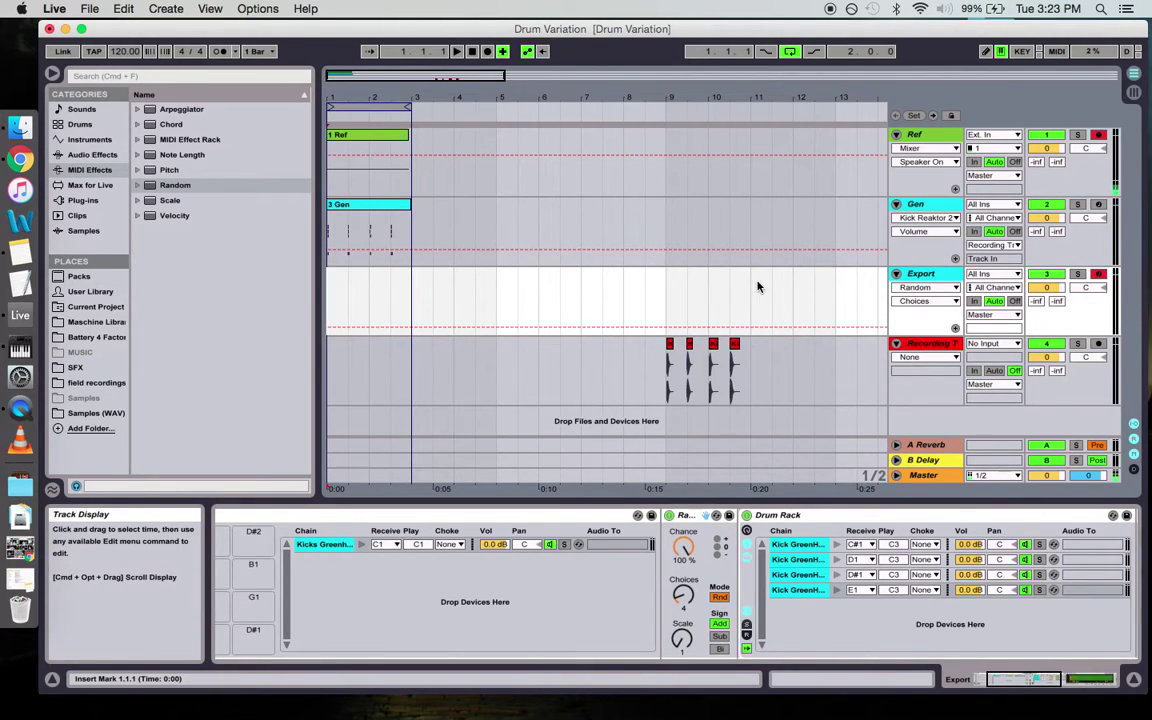
pyautogui.hscroll(4, 864, 532)
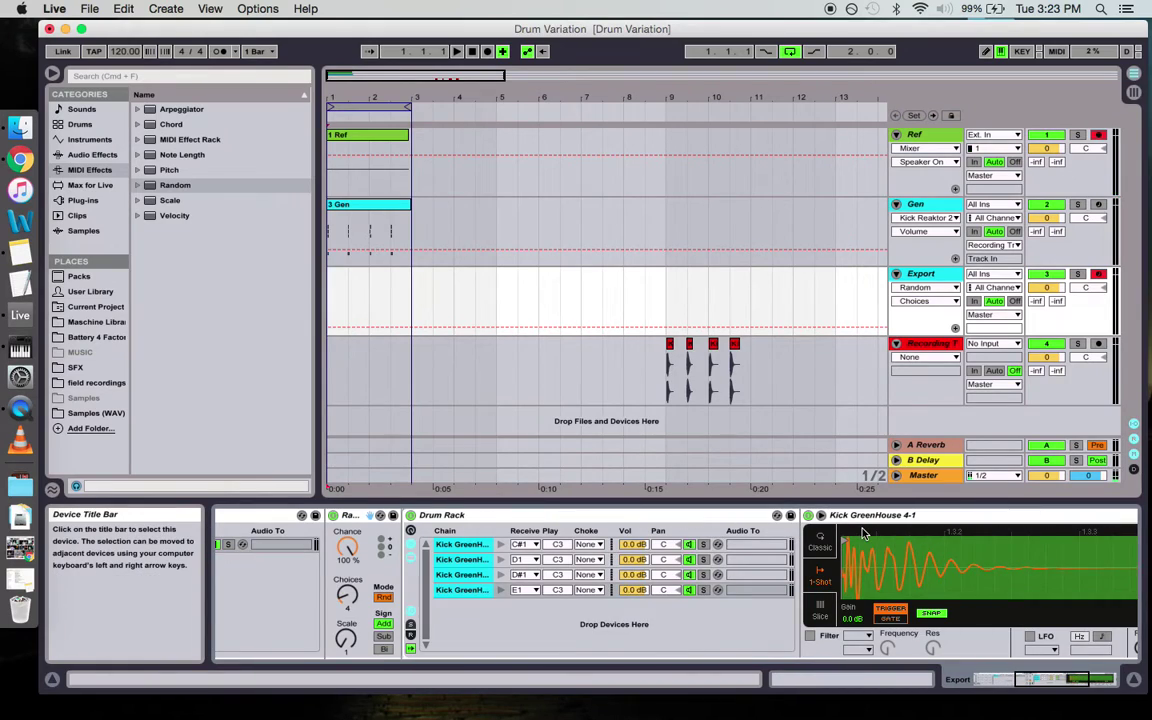
pyautogui.hscroll(-5, 864, 532)
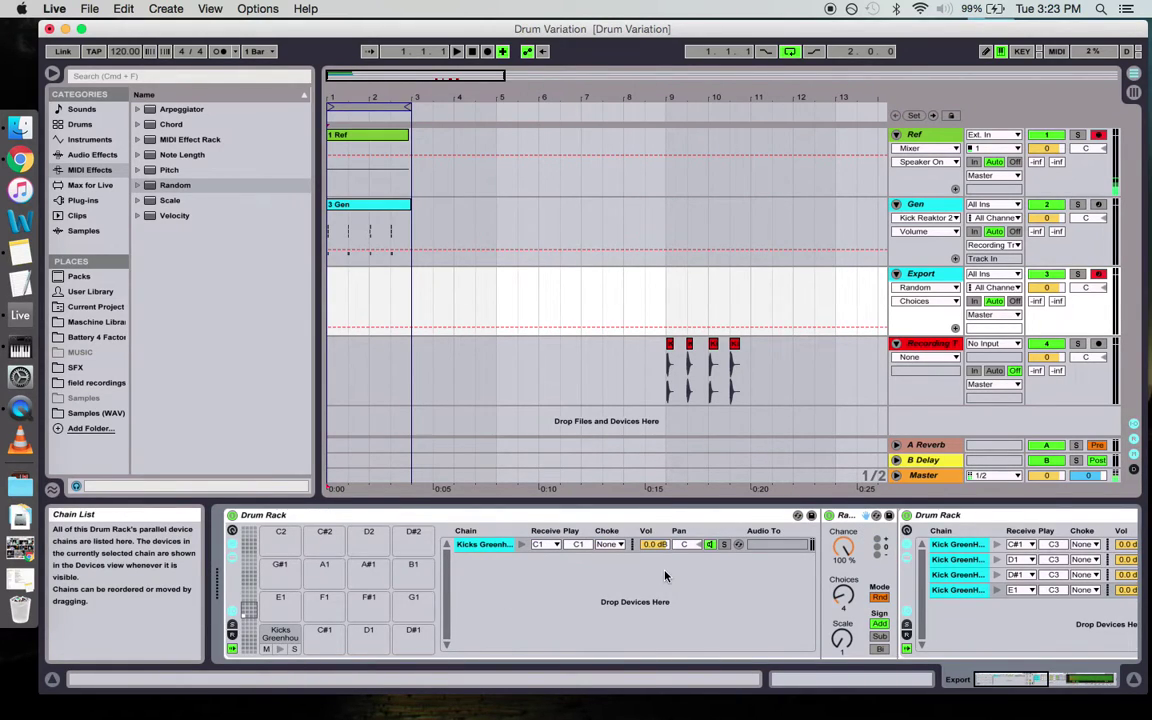